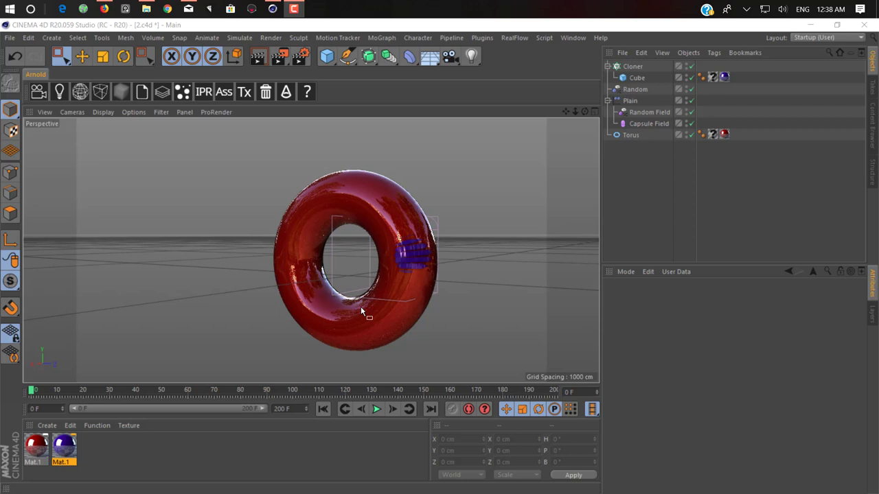
Examine the Plain effector's falloff fields and play the finished animation while viewing the torus from another side.
{"action": "left_click", "coordinate": [630, 100]}
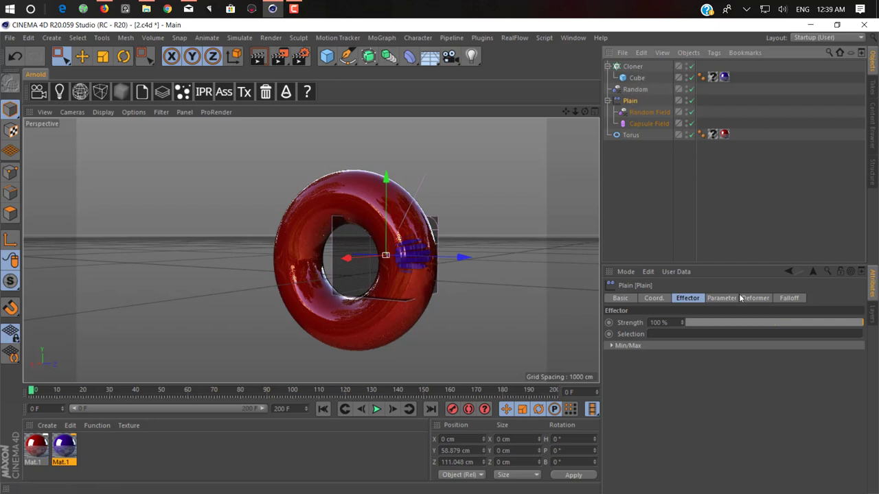
{"action": "left_click", "coordinate": [791, 302]}
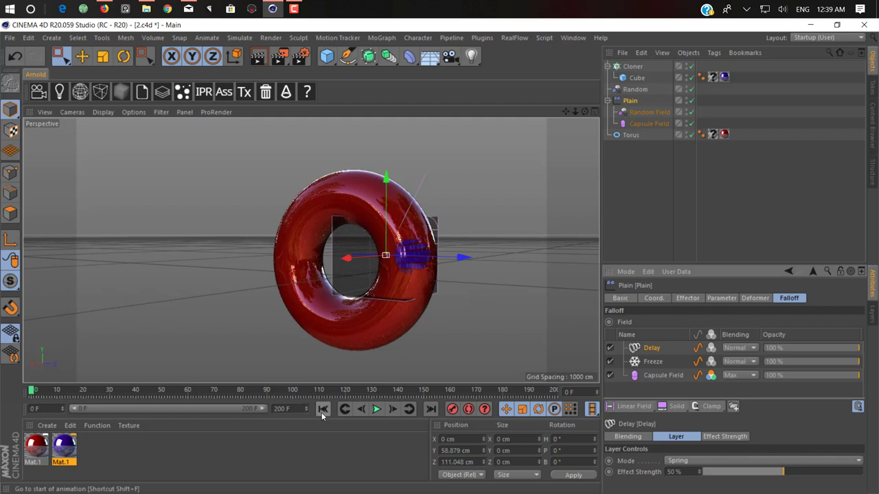
{"action": "left_click", "coordinate": [378, 410]}
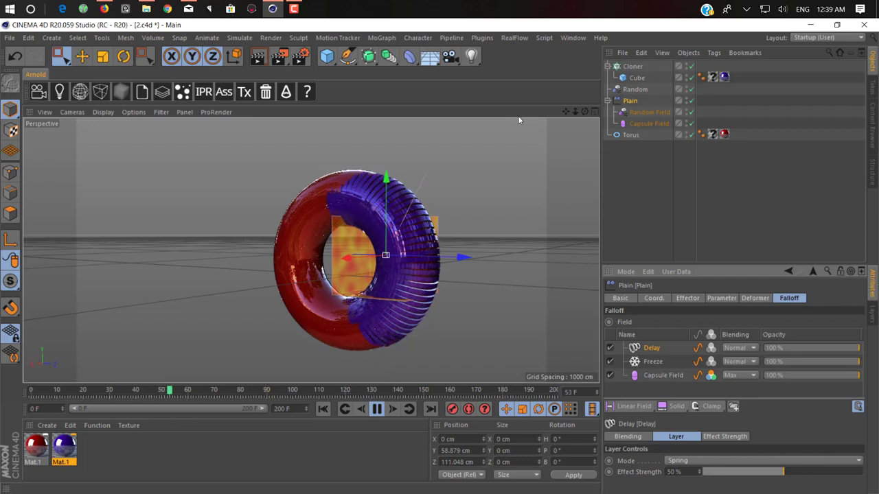
{"action": "left_click_drag", "start_coordinate": [586, 112], "coordinate": [364, 104]}
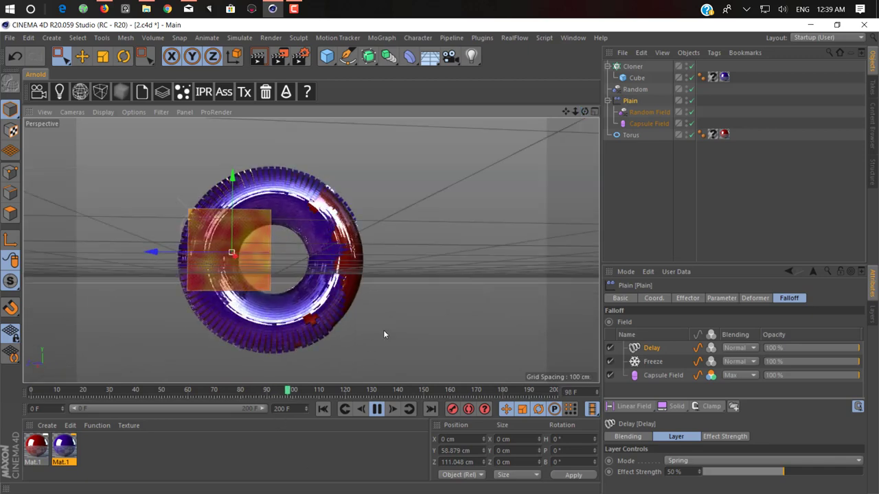
{"action": "left_click", "coordinate": [377, 409]}
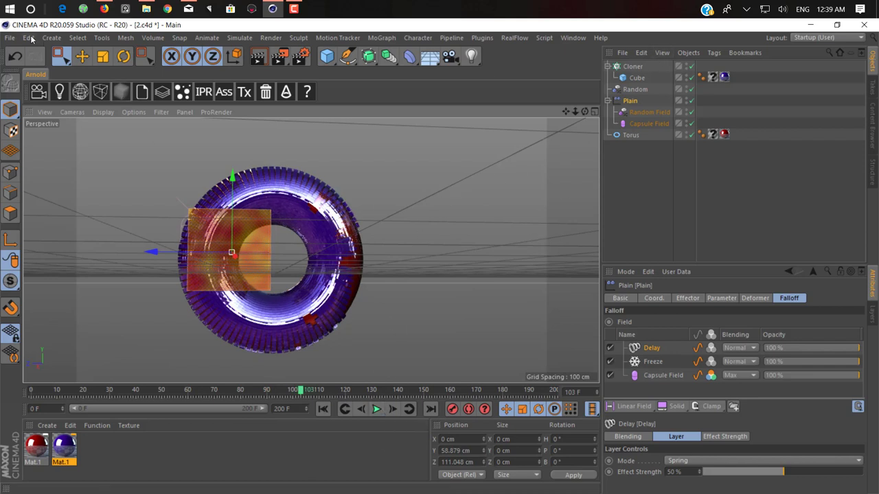
Start a new project, add a torus primitive and select it.
{"action": "left_click", "coordinate": [10, 38]}
{"action": "left_click", "coordinate": [23, 58]}
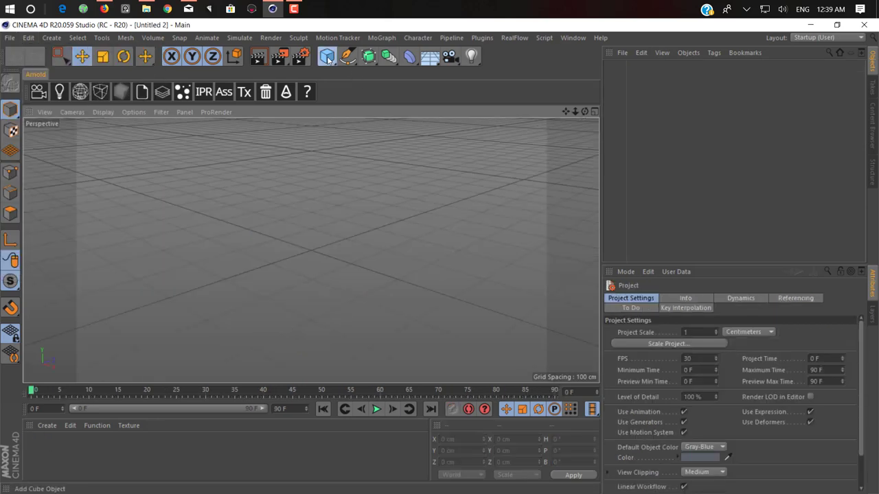
{"action": "left_click", "coordinate": [327, 57]}
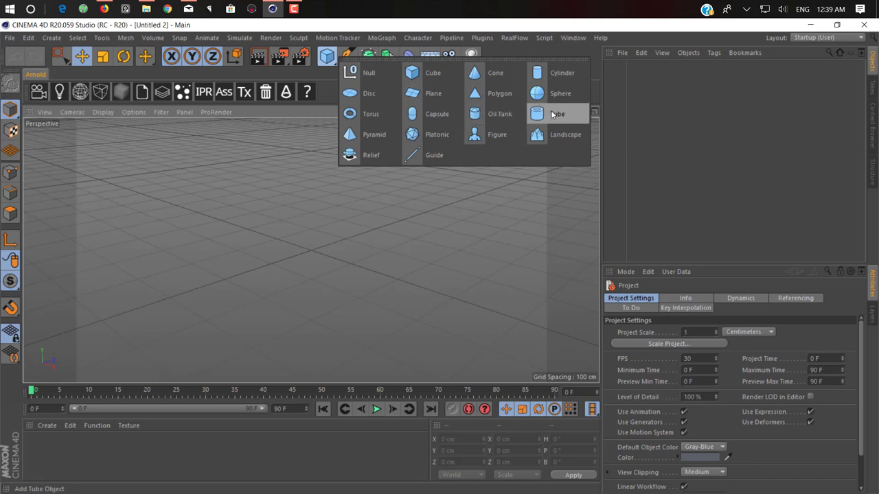
{"action": "left_click", "coordinate": [371, 114]}
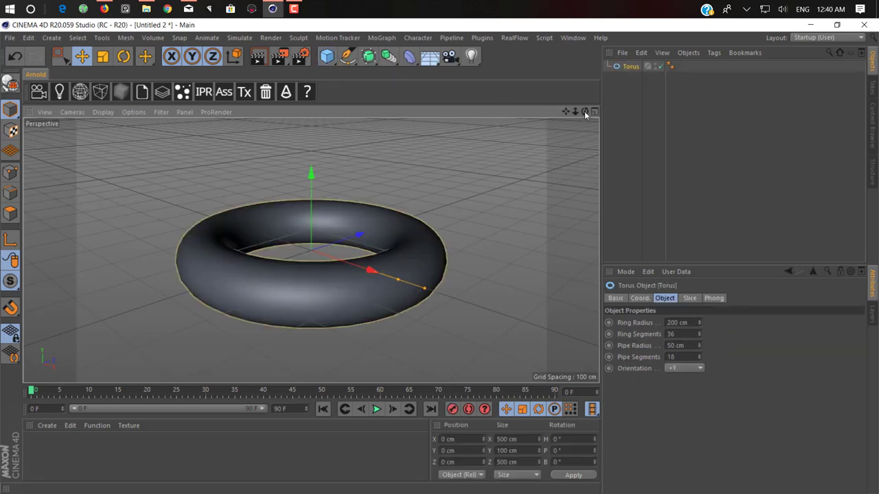
{"action": "left_click", "coordinate": [618, 141]}
{"action": "left_click_drag", "start_coordinate": [584, 112], "coordinate": [631, 123]}
{"action": "mouse_move", "coordinate": [567, 112]}
{"action": "left_mouse_down"}
{"action": "mouse_move", "coordinate": [556, 95]}
{"action": "mouse_move", "coordinate": [570, 112]}
{"action": "mouse_move", "coordinate": [594, 81]}
{"action": "mouse_move", "coordinate": [586, 109]}
{"action": "left_mouse_up"}
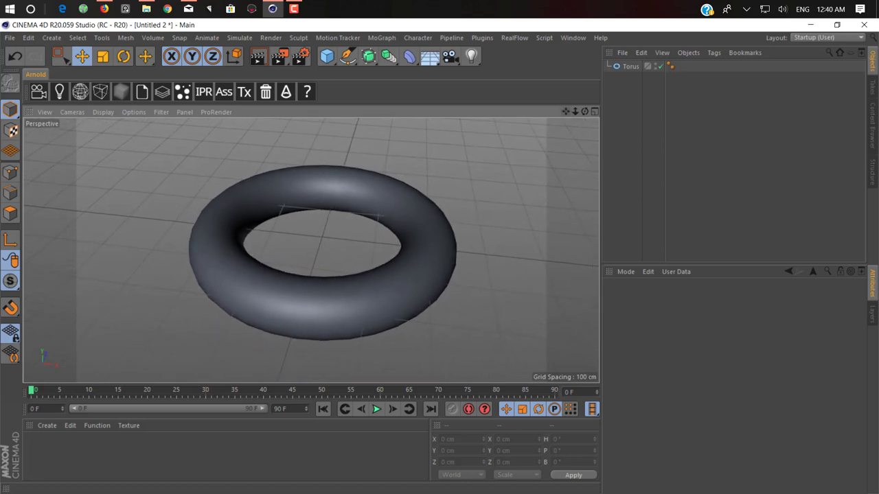
{"action": "left_click", "coordinate": [352, 273]}
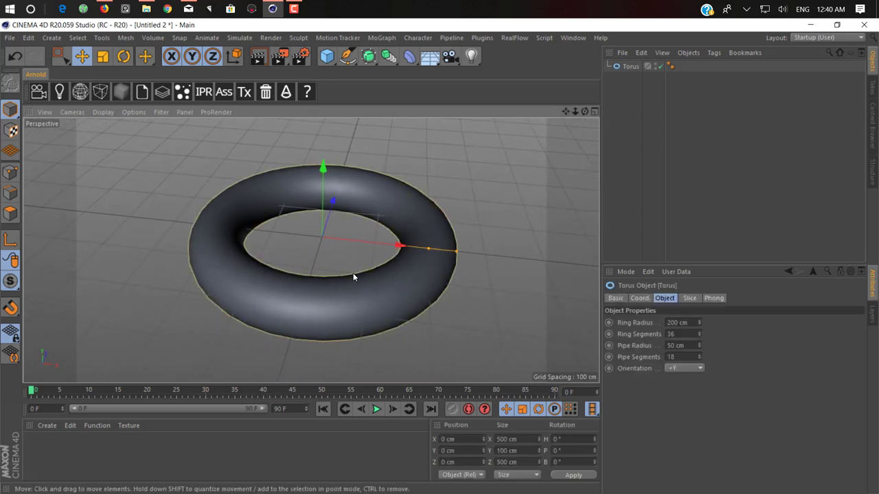
{"action": "left_click", "coordinate": [290, 5]}
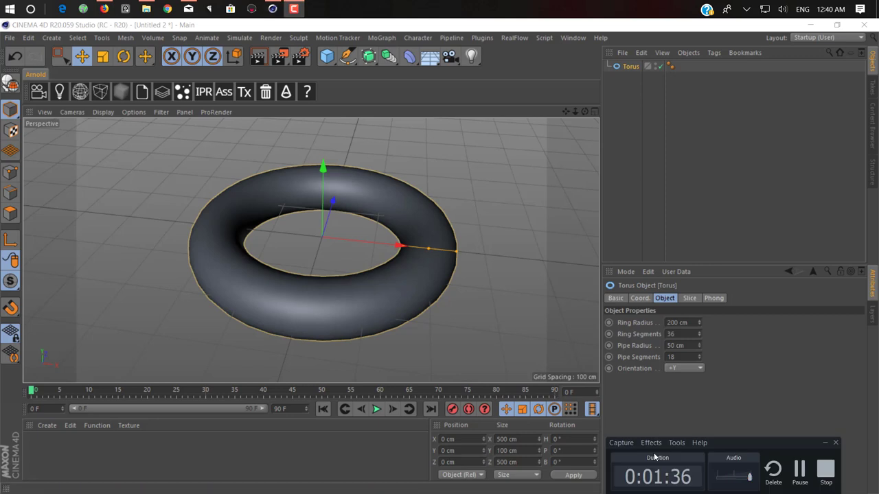
{"action": "left_click", "coordinate": [801, 485]}
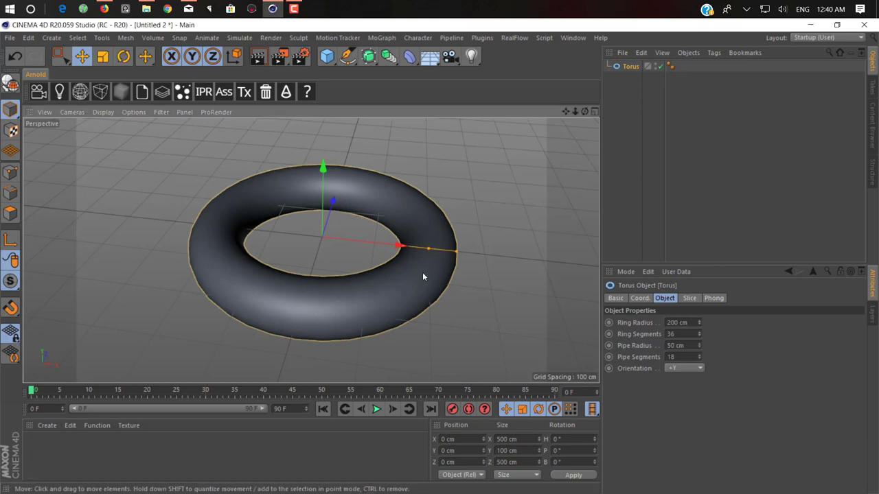
Enlarge the torus to a ring radius of about 220 cm and pipe radius of about 72 cm, and hide the viewport grid.
{"action": "mouse_move", "coordinate": [428, 249]}
{"action": "left_mouse_down"}
{"action": "mouse_move", "coordinate": [391, 246]}
{"action": "mouse_move", "coordinate": [439, 251]}
{"action": "left_mouse_up"}
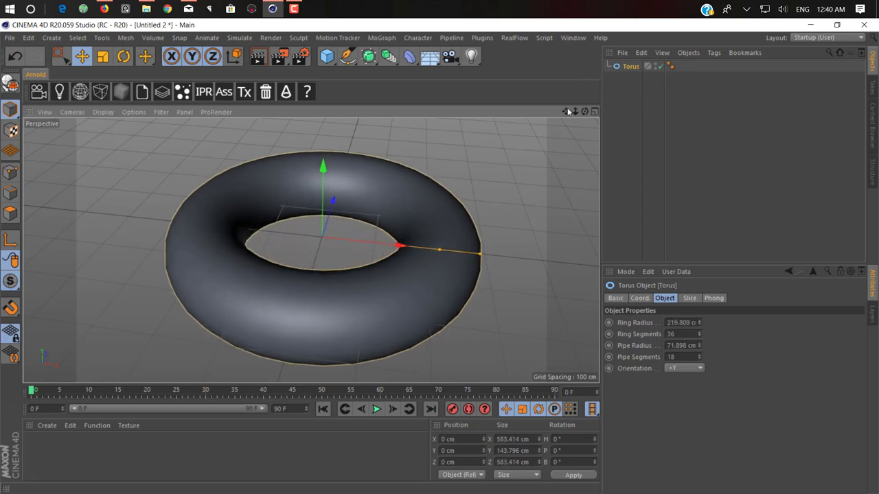
{"action": "left_click_drag", "start_coordinate": [568, 112], "coordinate": [568, 107]}
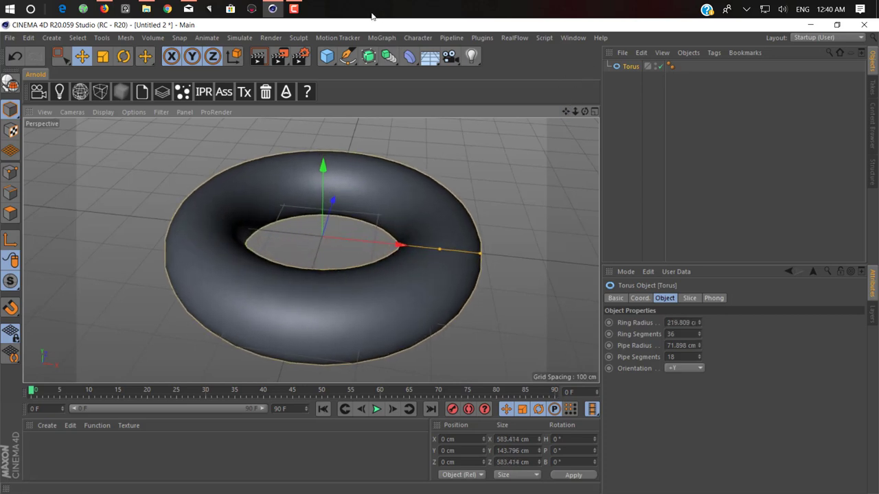
{"action": "left_click", "coordinate": [156, 112]}
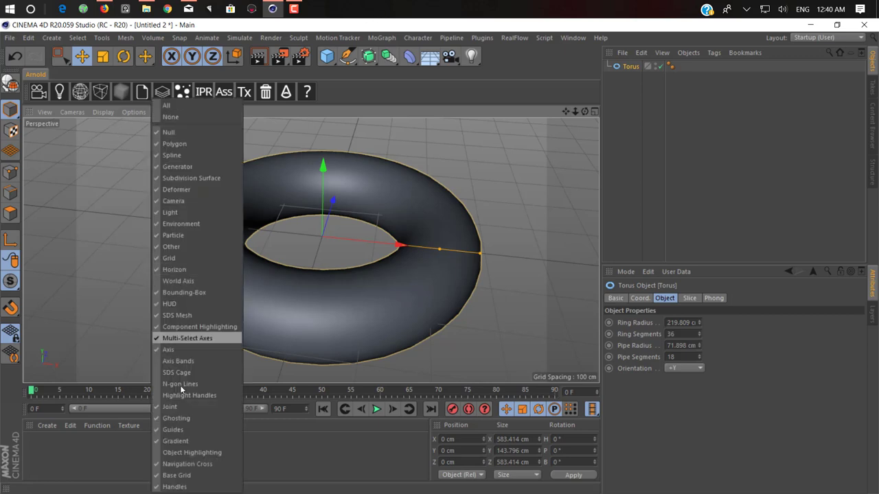
{"action": "left_click", "coordinate": [211, 255]}
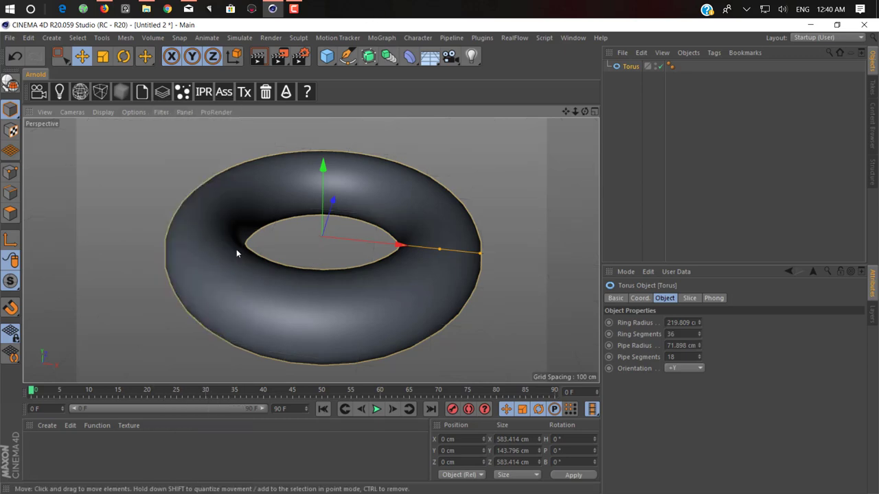
Add a MoGraph Matrix object to the scene and select it.
{"action": "left_click", "coordinate": [388, 42]}
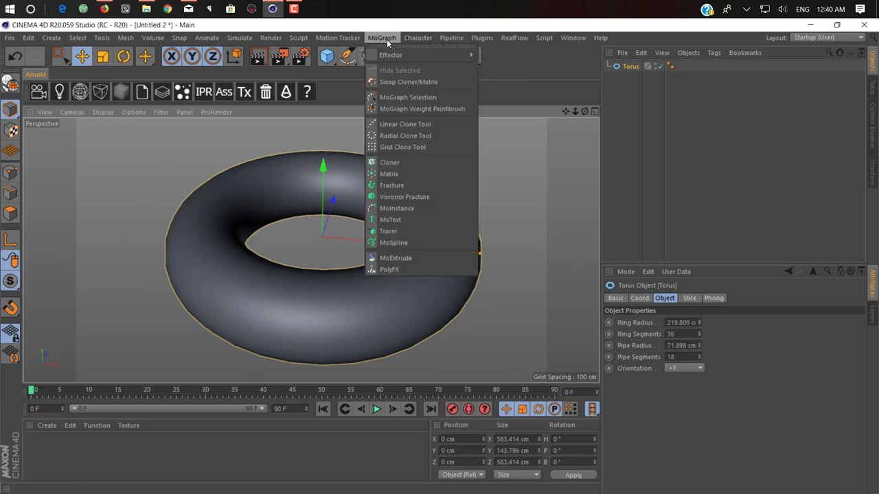
{"action": "left_click", "coordinate": [389, 176]}
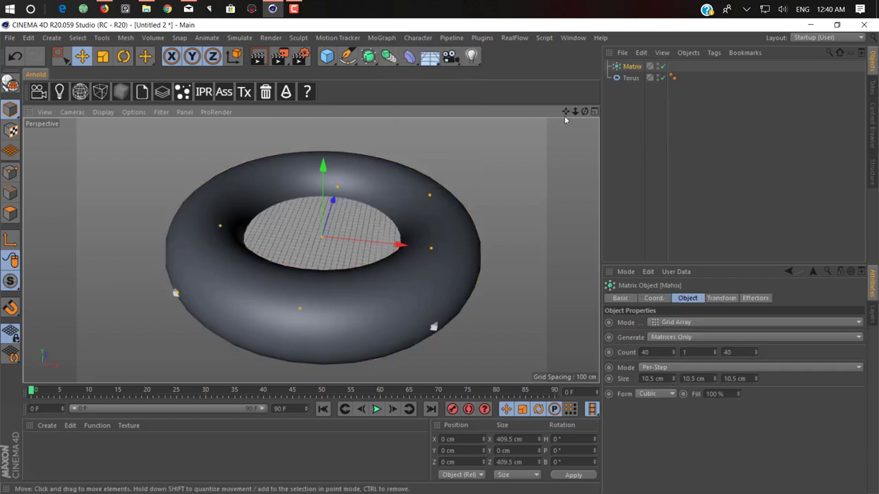
{"action": "left_click", "coordinate": [627, 79]}
{"action": "left_click", "coordinate": [632, 67]}
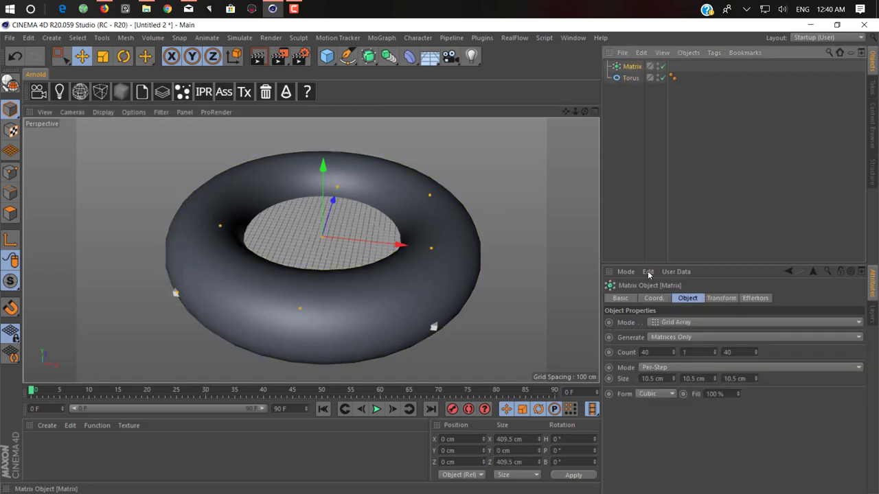
Set the Matrix to Object mode with the torus as its object and Vertex as the distribution.
{"action": "left_click", "coordinate": [674, 336]}
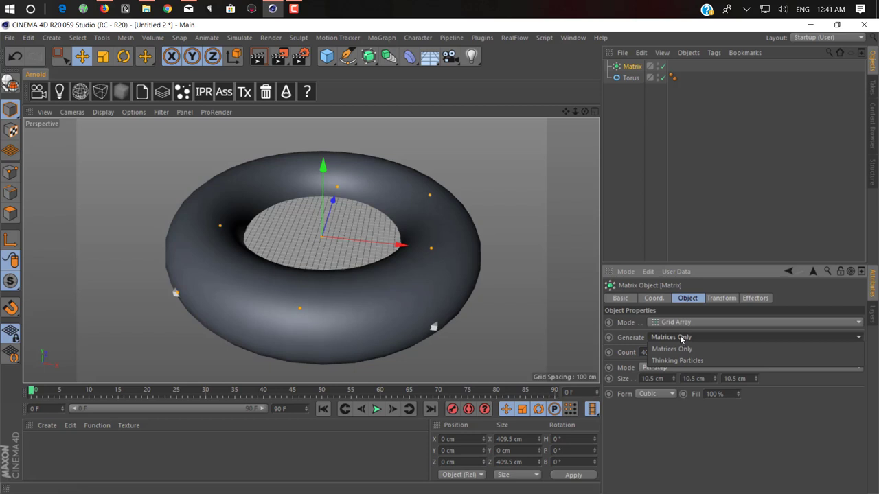
{"action": "left_click", "coordinate": [680, 336]}
{"action": "left_click", "coordinate": [695, 323]}
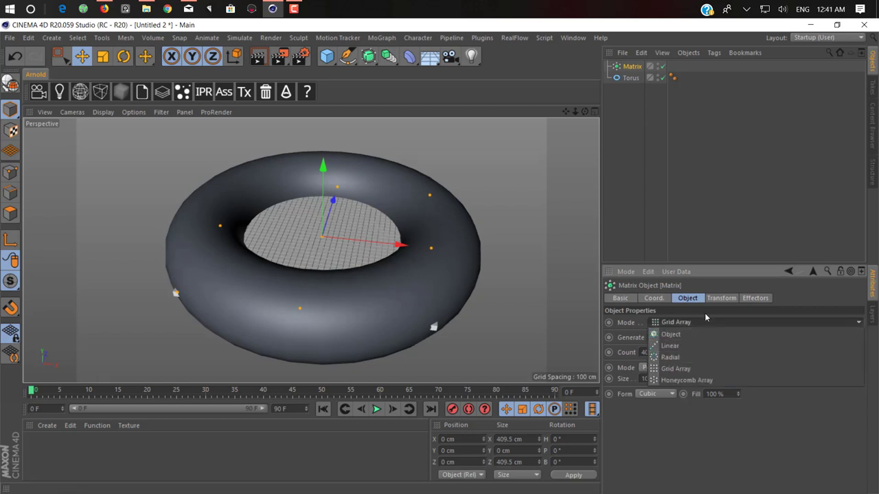
{"action": "left_click", "coordinate": [671, 334]}
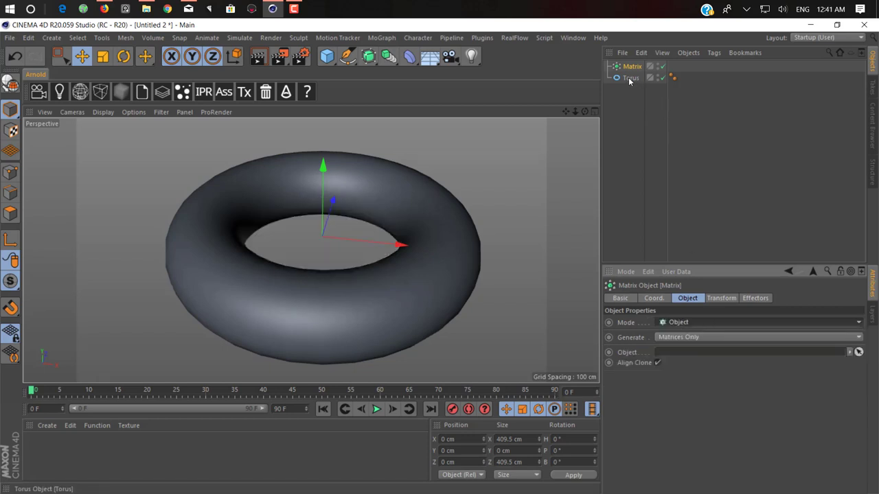
{"action": "left_click_drag", "start_coordinate": [632, 77], "coordinate": [663, 353]}
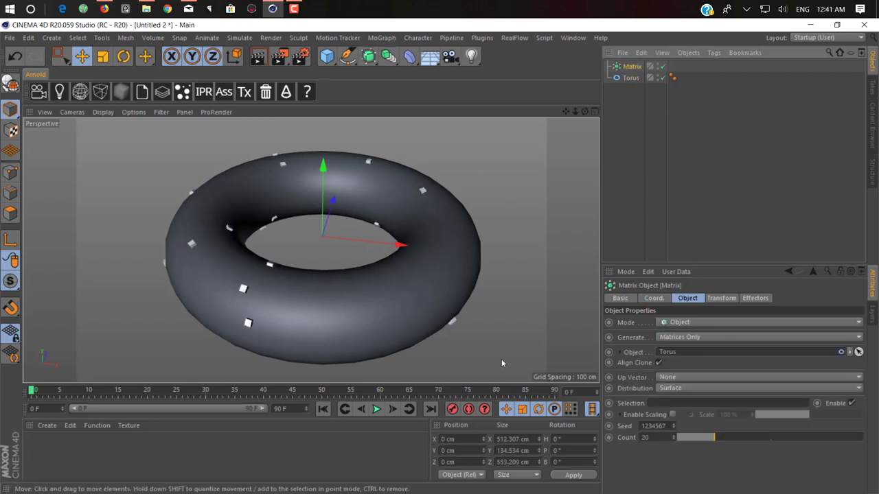
{"action": "left_click", "coordinate": [693, 389]}
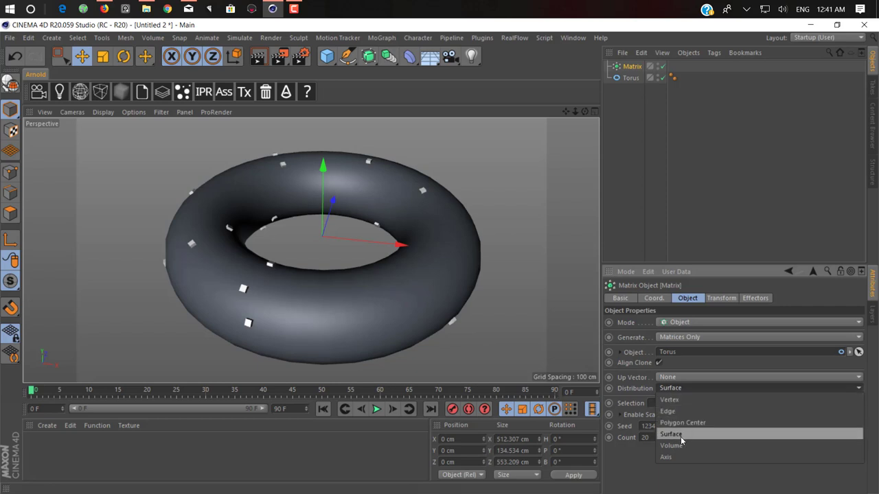
{"action": "left_click", "coordinate": [685, 401]}
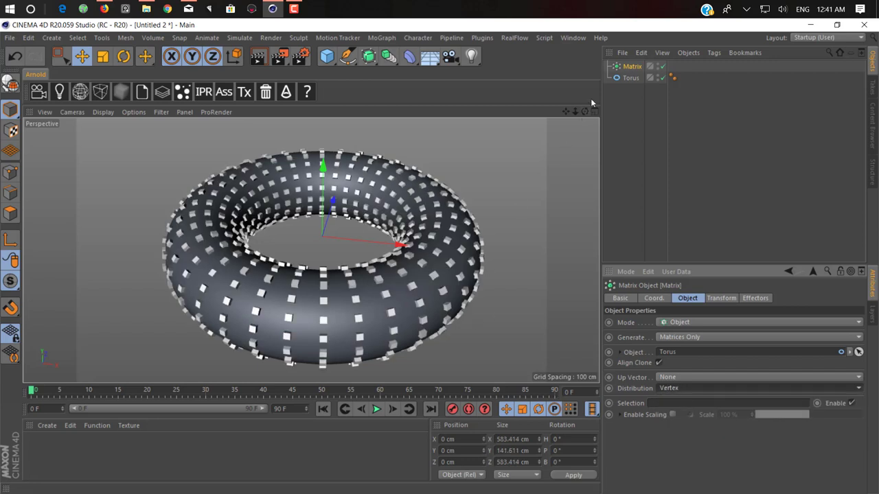
Raise the torus to 95 ring segments and 32 pipe segments.
{"action": "left_click", "coordinate": [631, 78]}
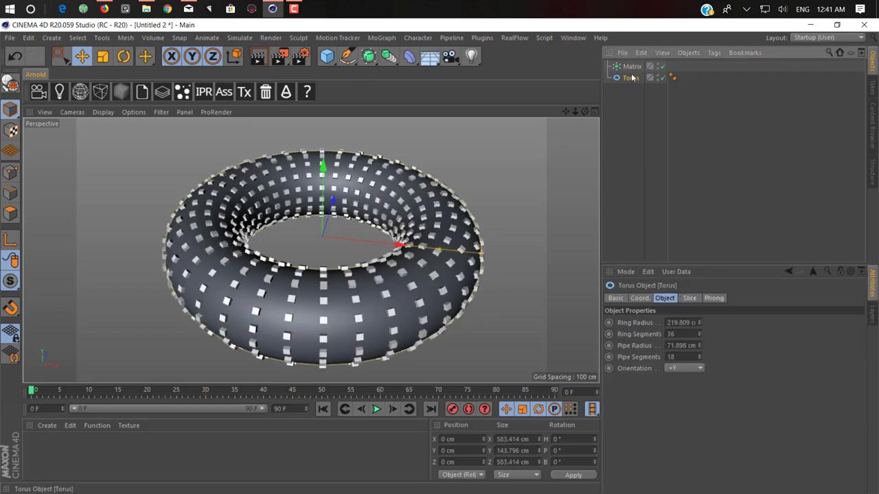
{"action": "left_click", "coordinate": [701, 333]}
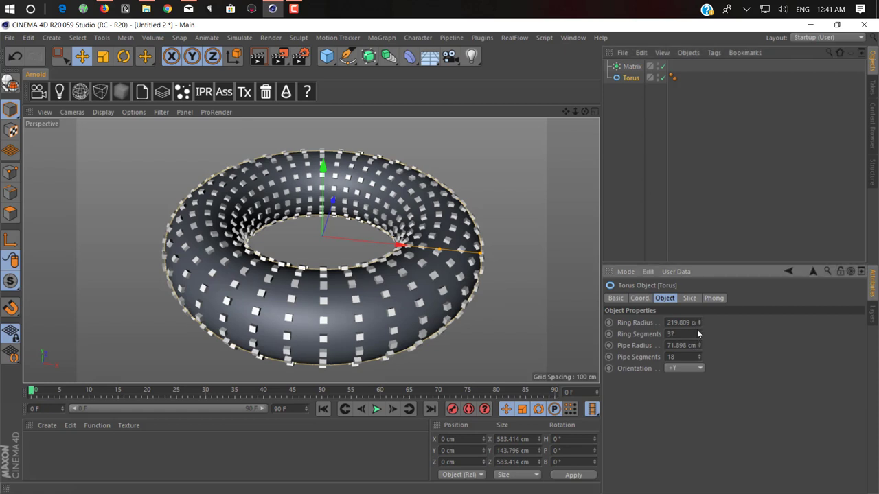
{"action": "left_click", "coordinate": [698, 332]}
{"action": "left_click_drag", "start_coordinate": [699, 333], "coordinate": [699, 333]}
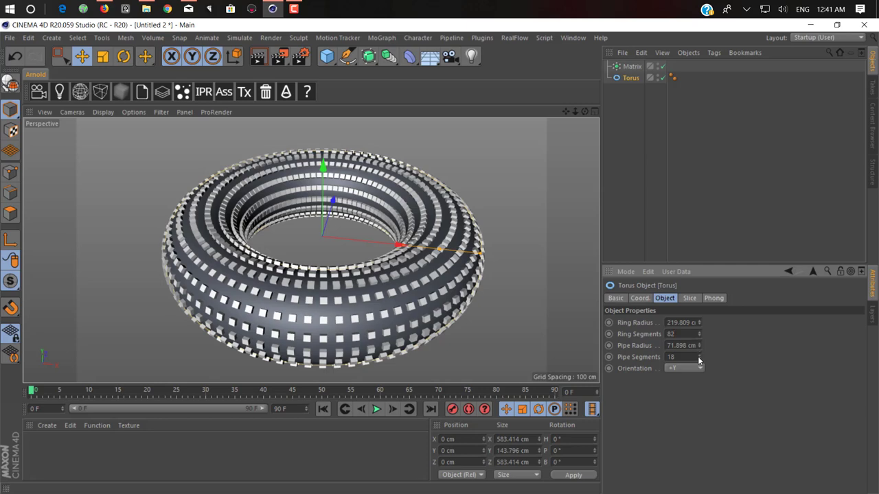
{"action": "left_click_drag", "start_coordinate": [699, 358], "coordinate": [698, 334]}
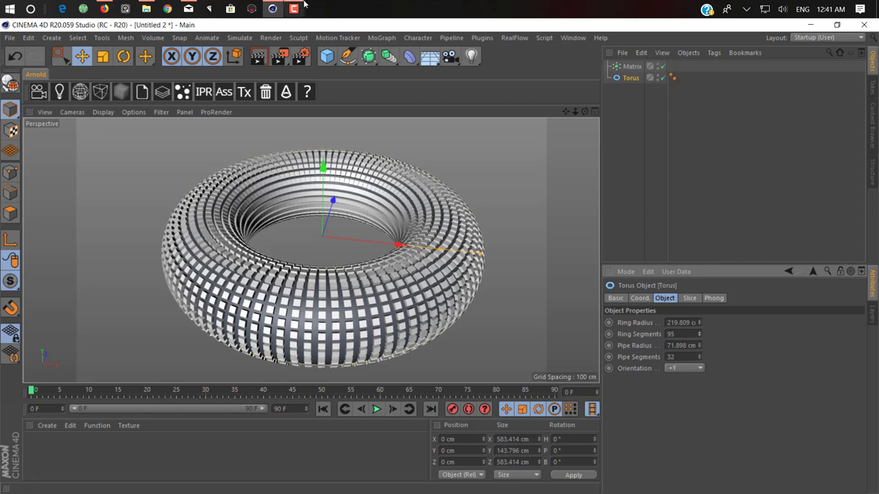
{"action": "mouse_move", "coordinate": [304, 5]}
{"action": "left_click", "coordinate": [325, 46]}
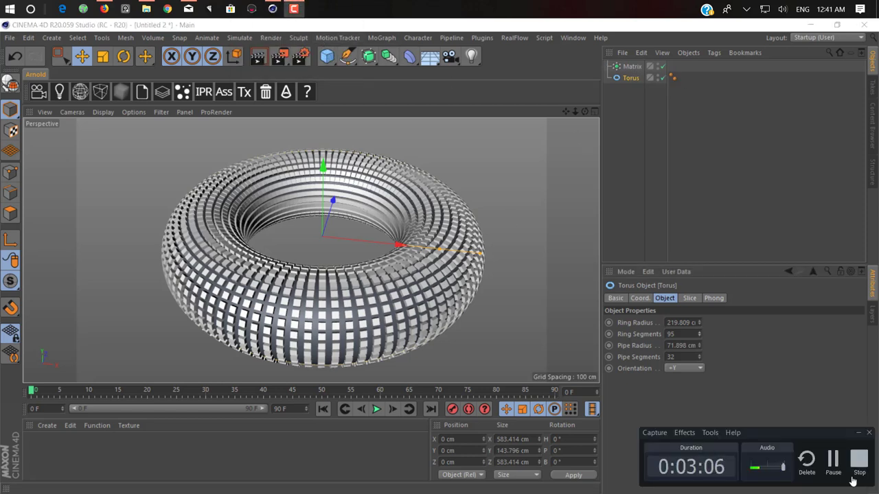
{"action": "left_click", "coordinate": [836, 468]}
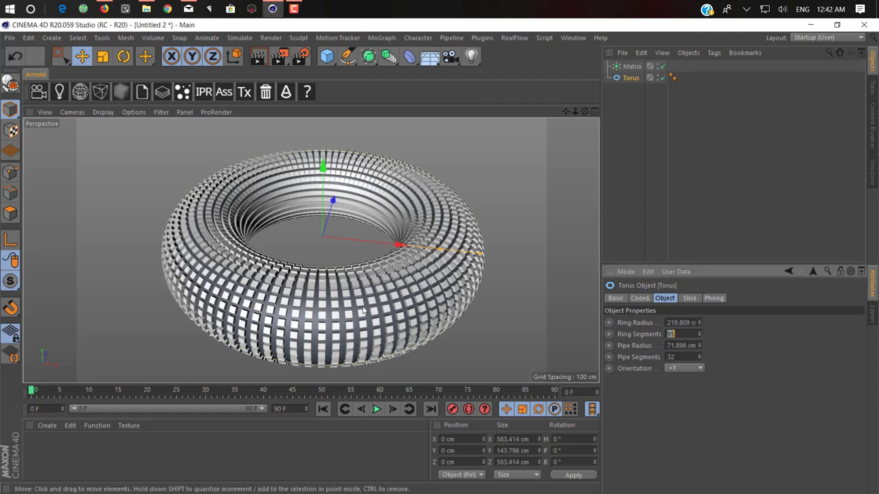
Set the Matrix's transform scale to 0.1 on X, Y and Z.
{"action": "left_click", "coordinate": [632, 68]}
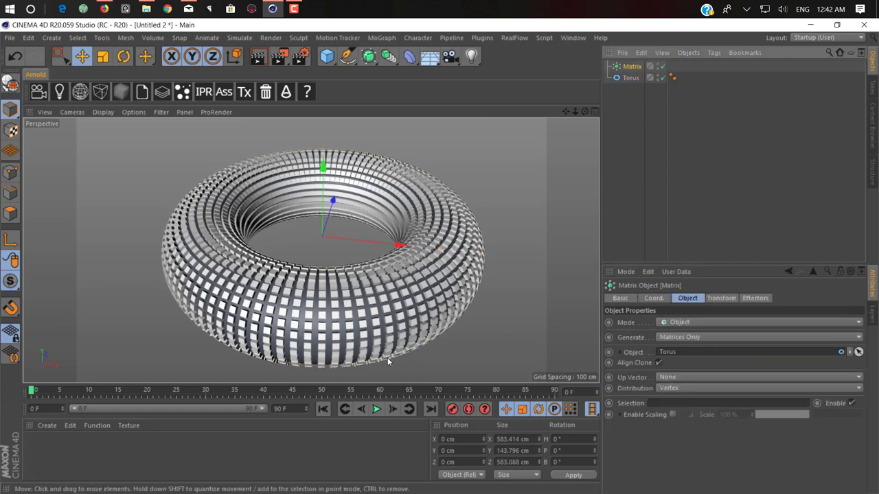
{"action": "left_click", "coordinate": [719, 299]}
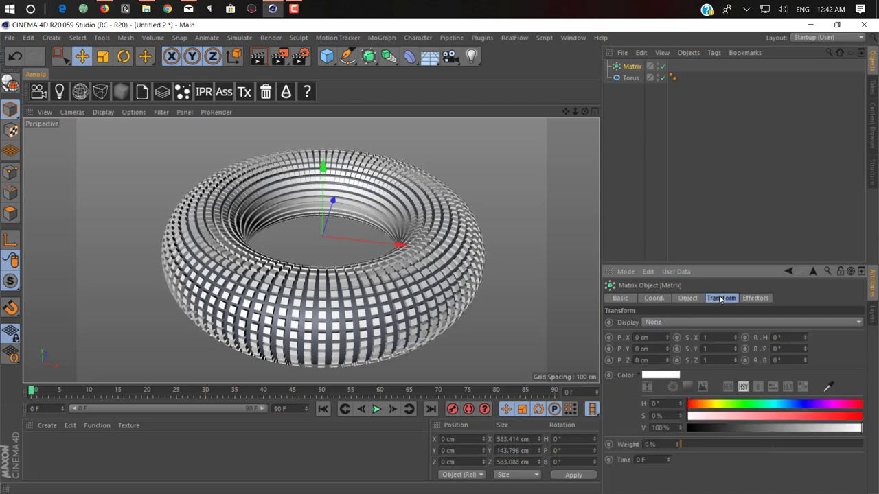
{"action": "left_click", "coordinate": [654, 299]}
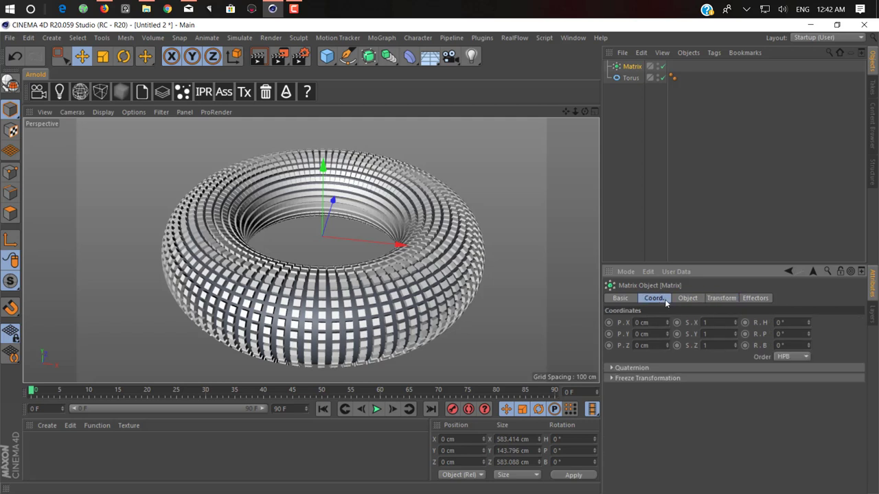
{"action": "left_click", "coordinate": [718, 300]}
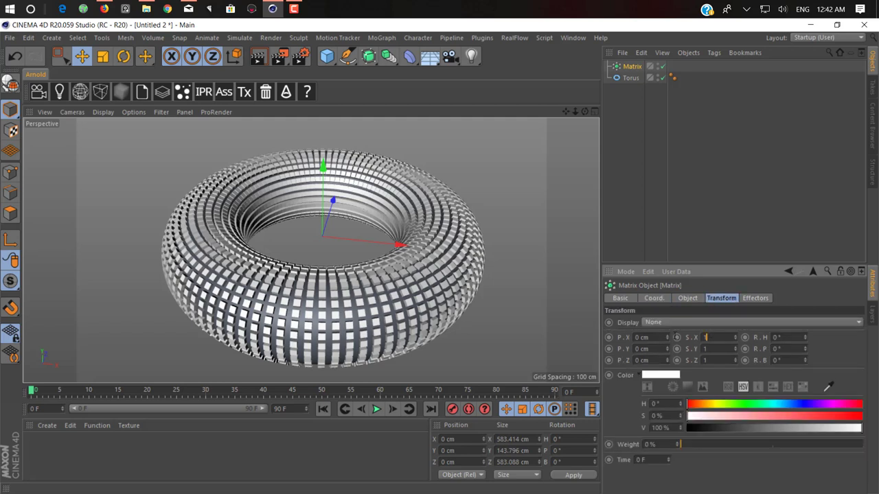
{"action": "type", "text": "0.1"}
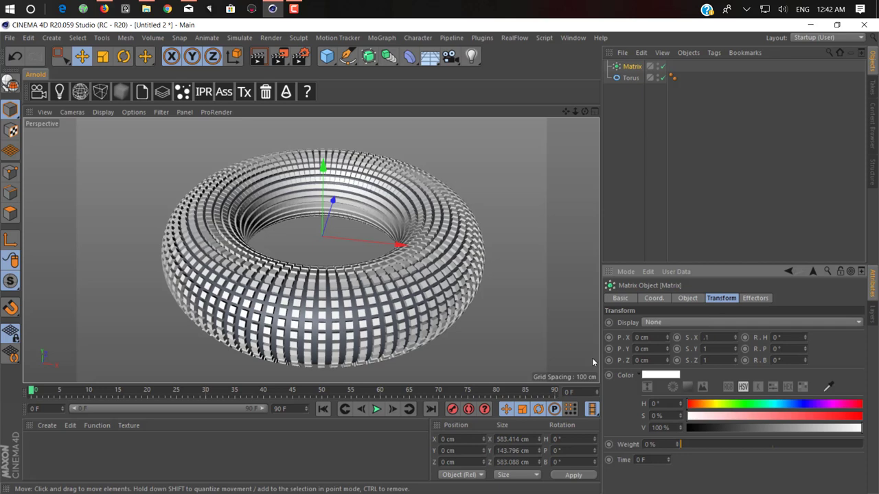
{"action": "key", "text": "Tab"}
{"action": "type", "text": "0.1"}
{"action": "key", "text": "Tab"}
{"action": "type", "text": "0.1"}
{"action": "key", "text": "Tab"}
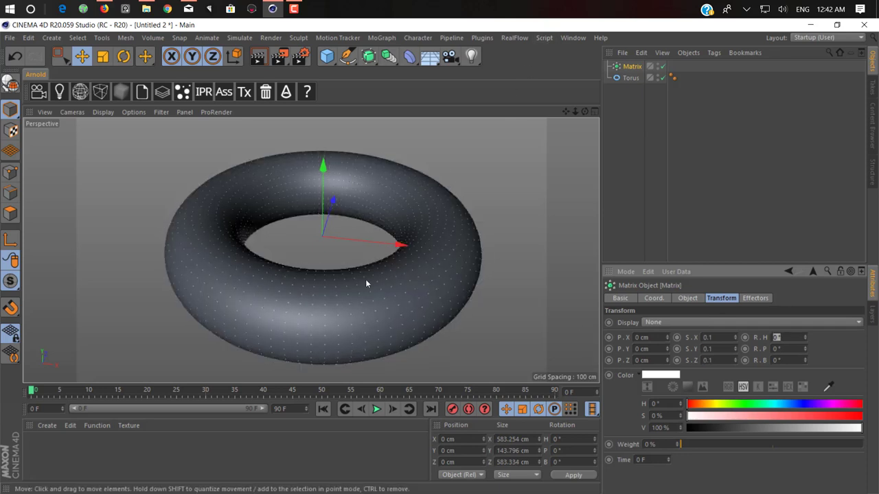
Add a MoGraph Plain effector that affects the selected Matrix.
{"action": "left_click_drag", "start_coordinate": [574, 113], "coordinate": [575, 113]}
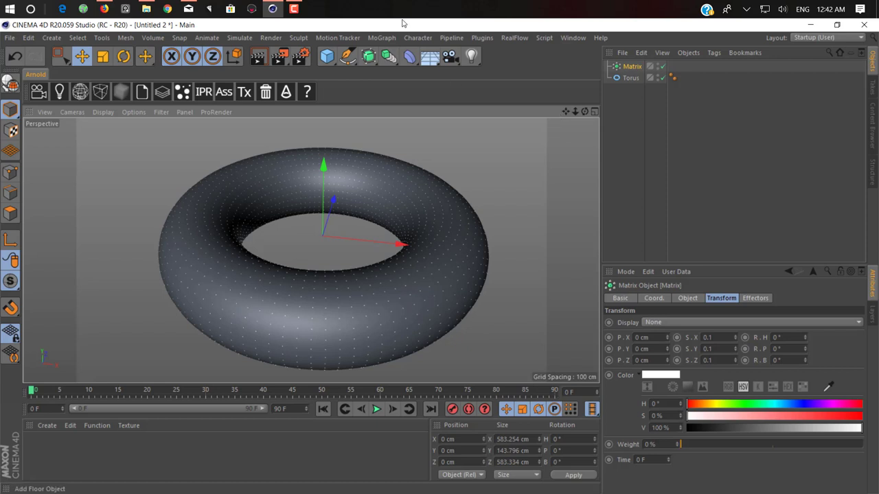
{"action": "left_click", "coordinate": [382, 37]}
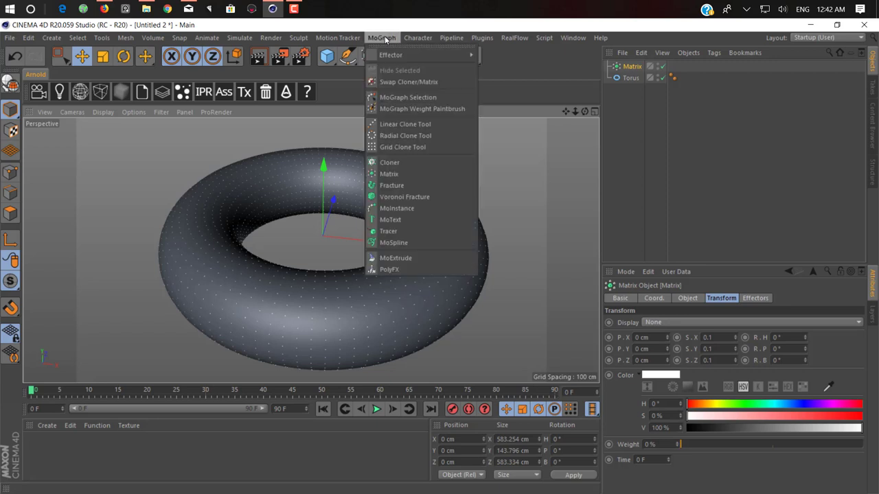
{"action": "mouse_move", "coordinate": [423, 58]}
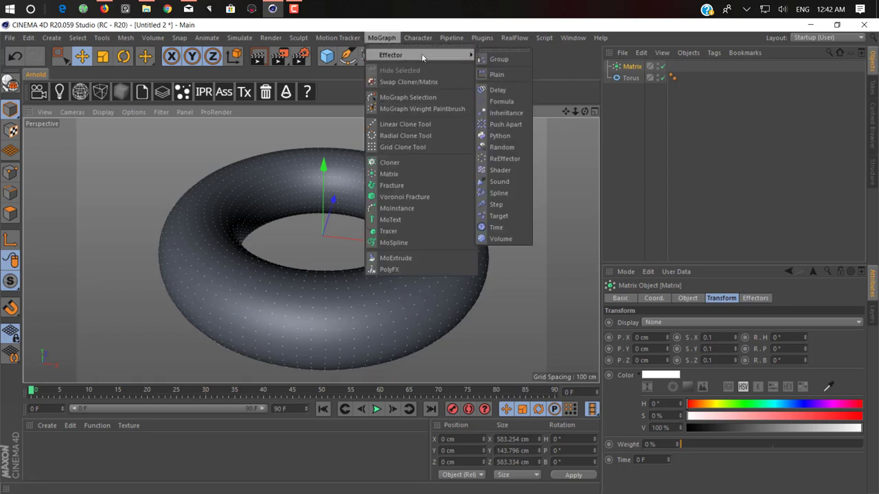
{"action": "left_click", "coordinate": [497, 74]}
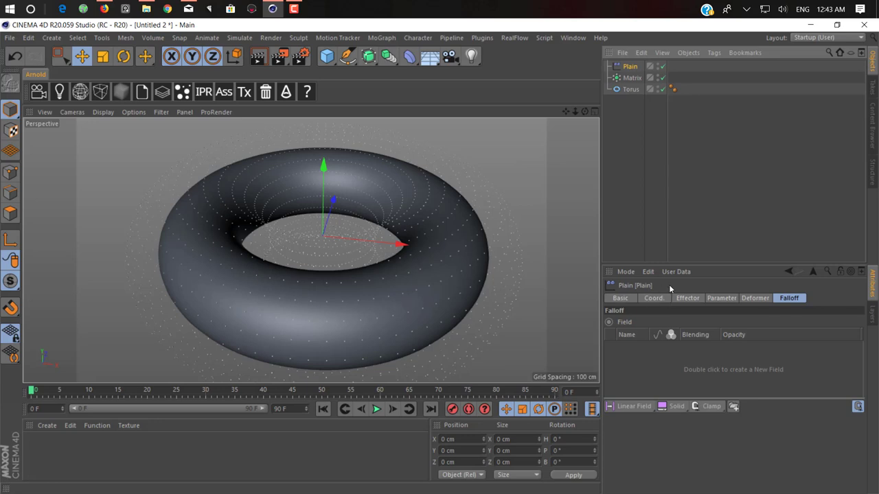
Add a Box Field to the Plain effector's falloff and move it along X to about 235 cm.
{"action": "left_click", "coordinate": [711, 300]}
{"action": "left_click", "coordinate": [686, 300]}
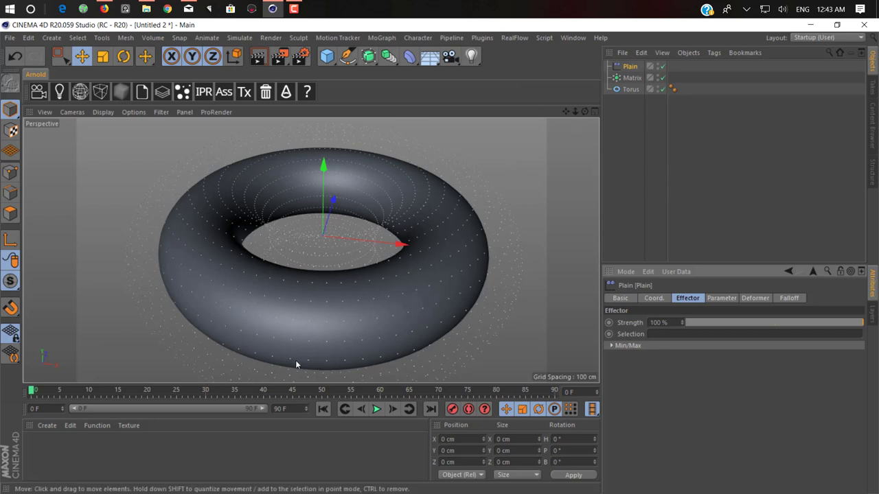
{"action": "left_click", "coordinate": [783, 303]}
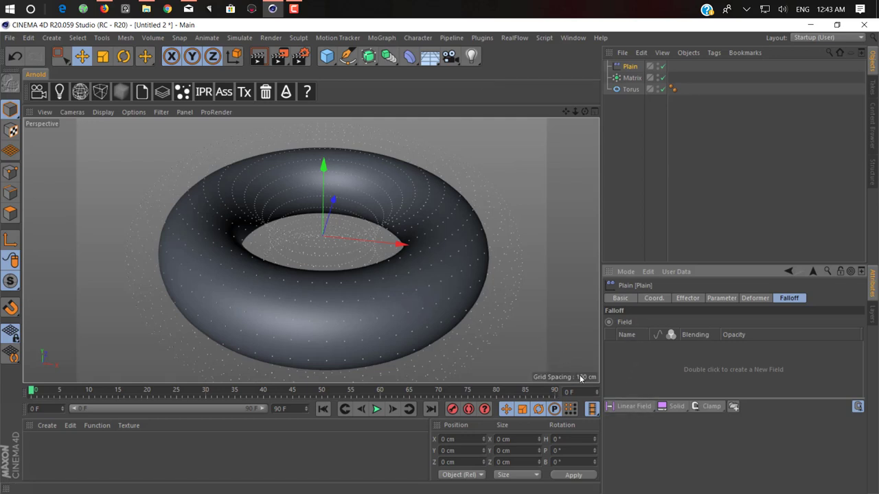
{"action": "left_click", "coordinate": [621, 406]}
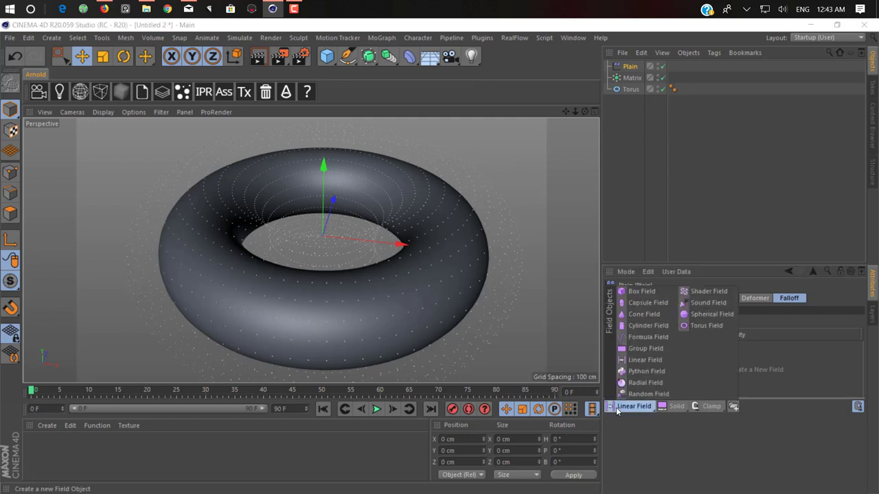
{"action": "left_click", "coordinate": [641, 291]}
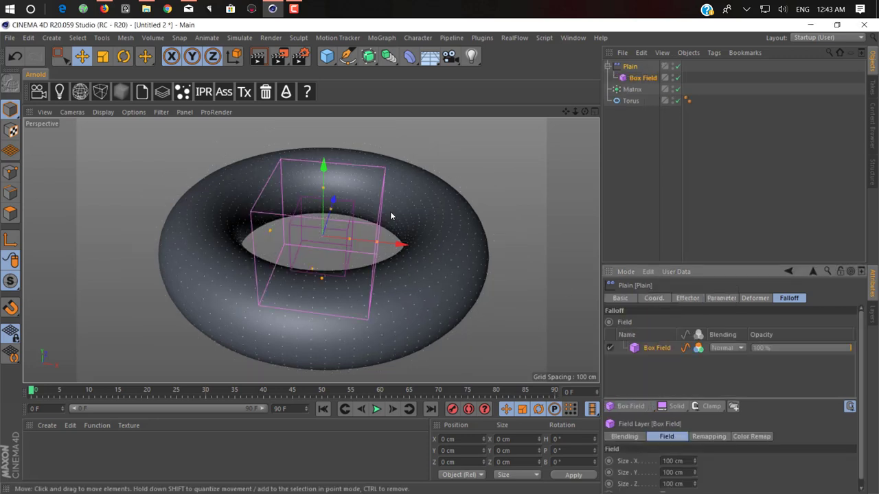
{"action": "left_click_drag", "start_coordinate": [402, 244], "coordinate": [534, 252]}
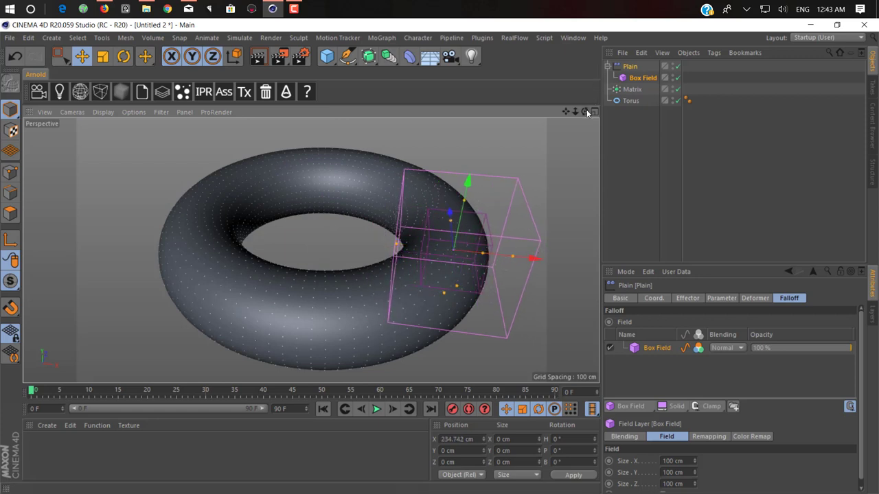
{"action": "left_click", "coordinate": [294, 8]}
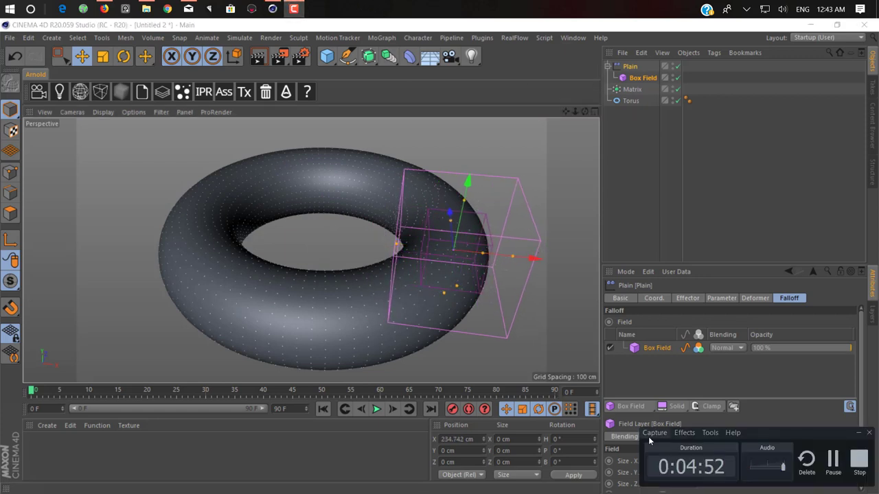
{"action": "left_click", "coordinate": [834, 458]}
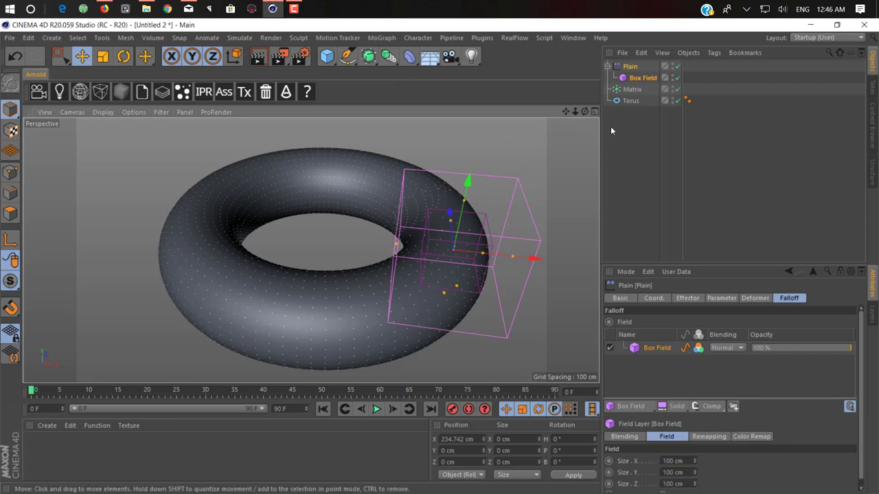
Scale the Box Field down to about 17.3 cm on each axis and move it to a Y position of about 25 cm.
{"action": "left_click_drag", "start_coordinate": [584, 111], "coordinate": [462, 63]}
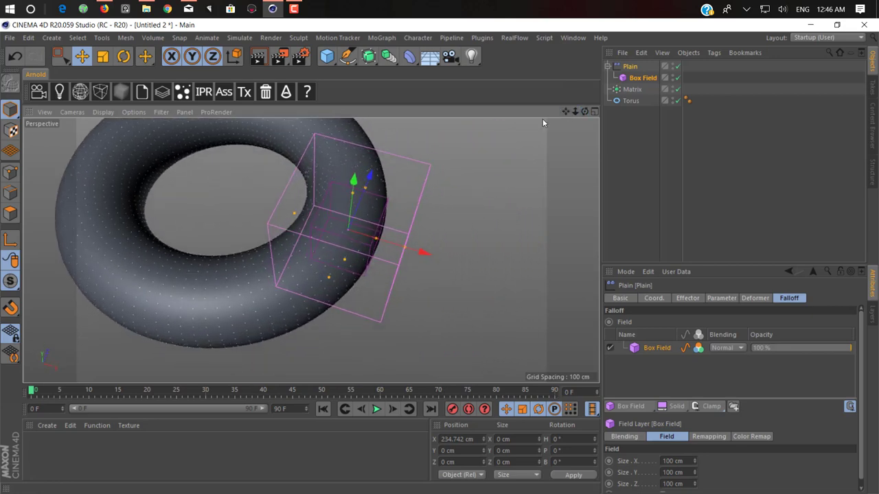
{"action": "key", "text": "t"}
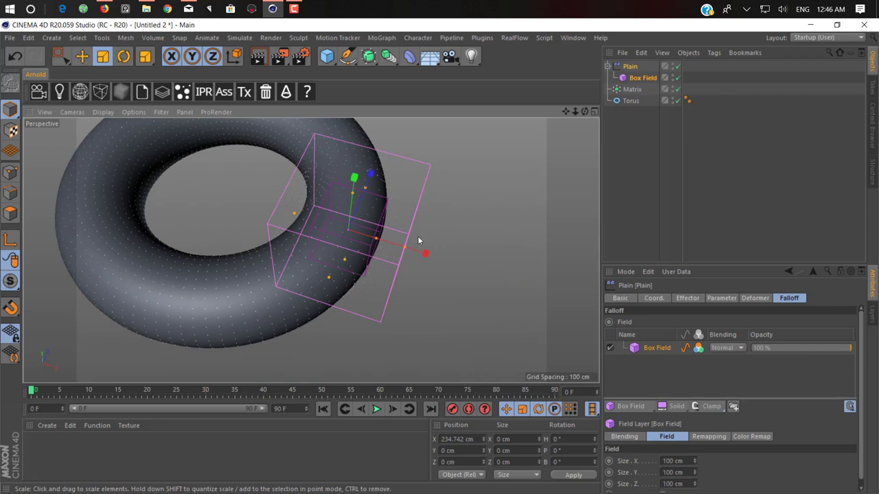
{"action": "left_click_drag", "start_coordinate": [529, 198], "coordinate": [144, 289]}
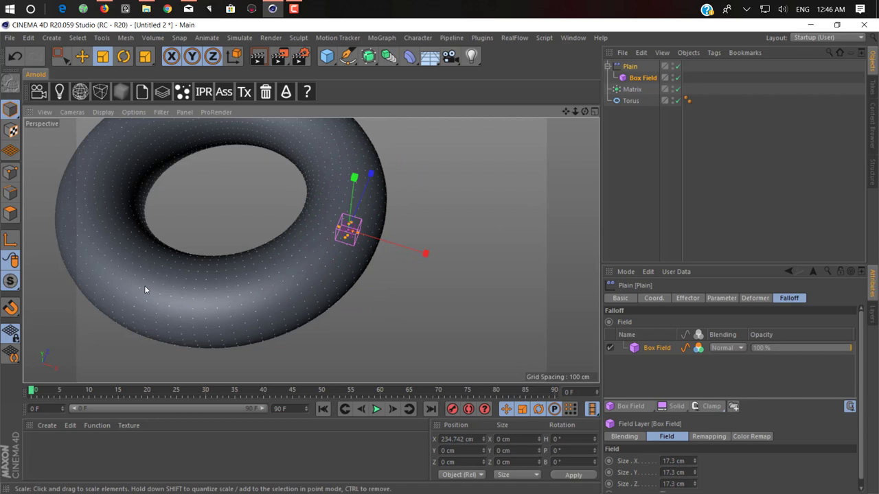
{"action": "left_click", "coordinate": [82, 56]}
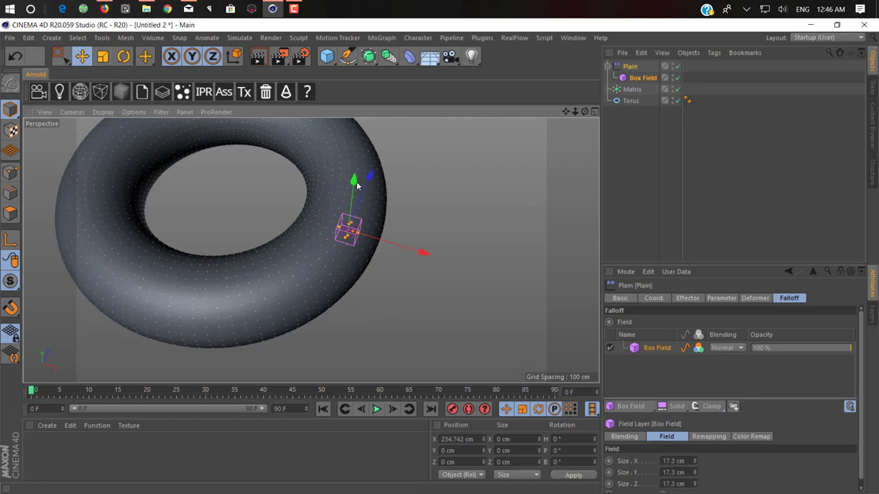
{"action": "left_click_drag", "start_coordinate": [353, 182], "coordinate": [353, 216]}
{"action": "left_click_drag", "start_coordinate": [584, 111], "coordinate": [562, 168]}
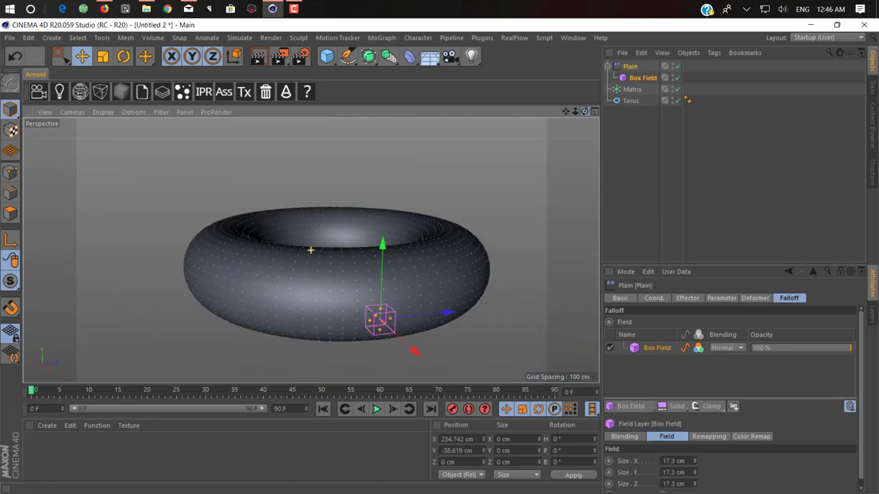
{"action": "left_click_drag", "start_coordinate": [383, 246], "coordinate": [371, 199]}
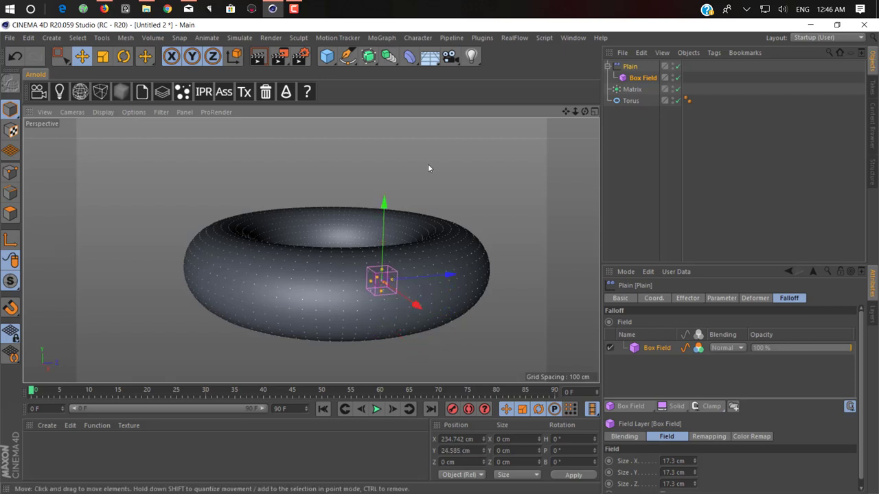
Turn off Position and turn on Scale in the Plain effector's parameters, with 10 for scale X, Y and Z.
{"action": "left_click", "coordinate": [631, 67]}
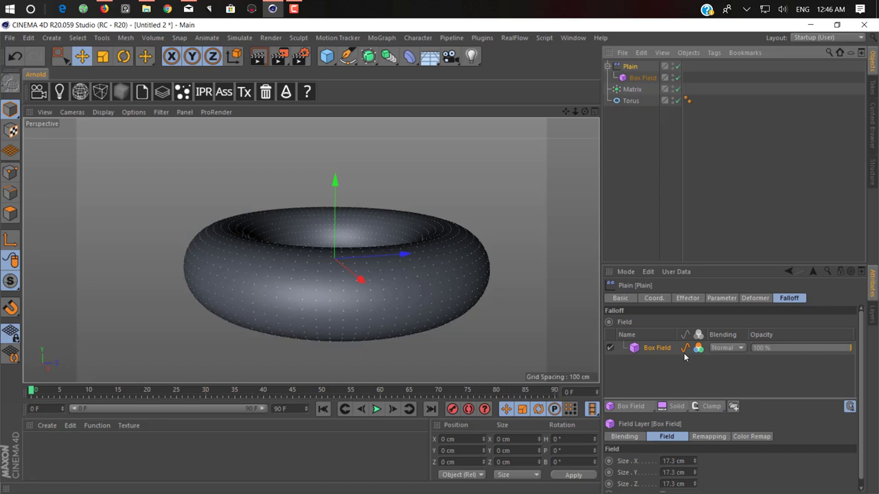
{"action": "left_click", "coordinate": [686, 300]}
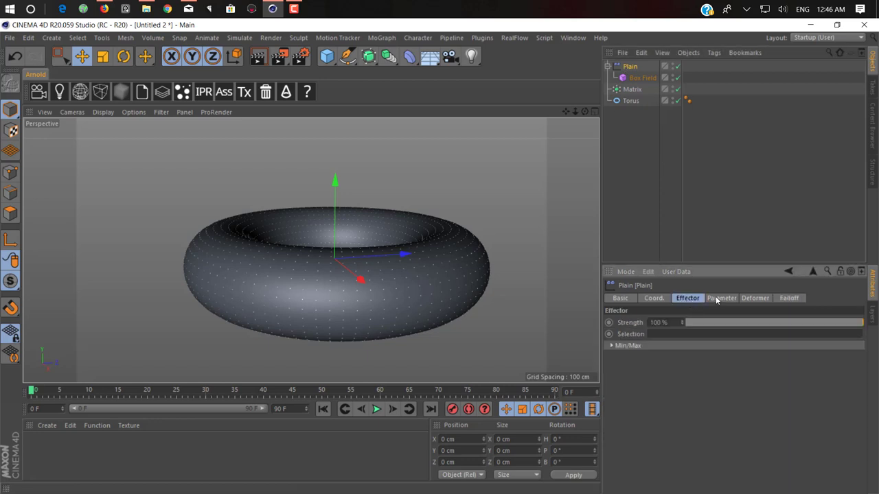
{"action": "left_click", "coordinate": [716, 298]}
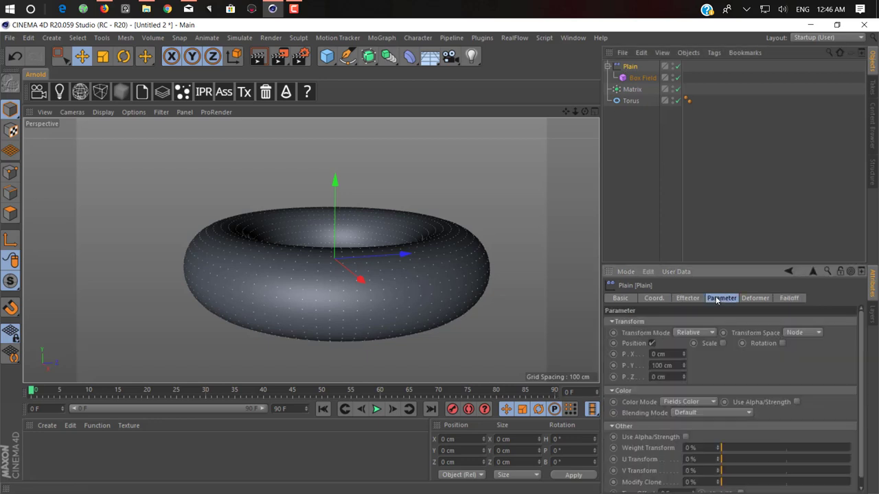
{"action": "left_click", "coordinate": [652, 343]}
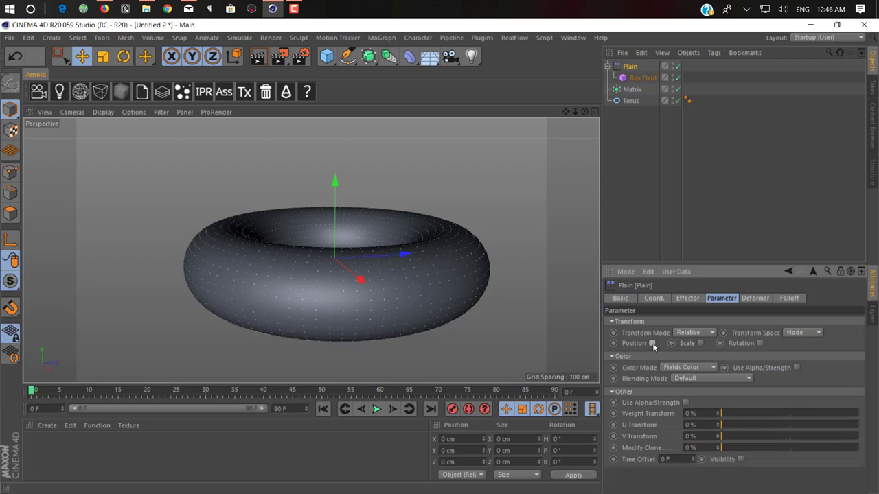
{"action": "left_click", "coordinate": [700, 343]}
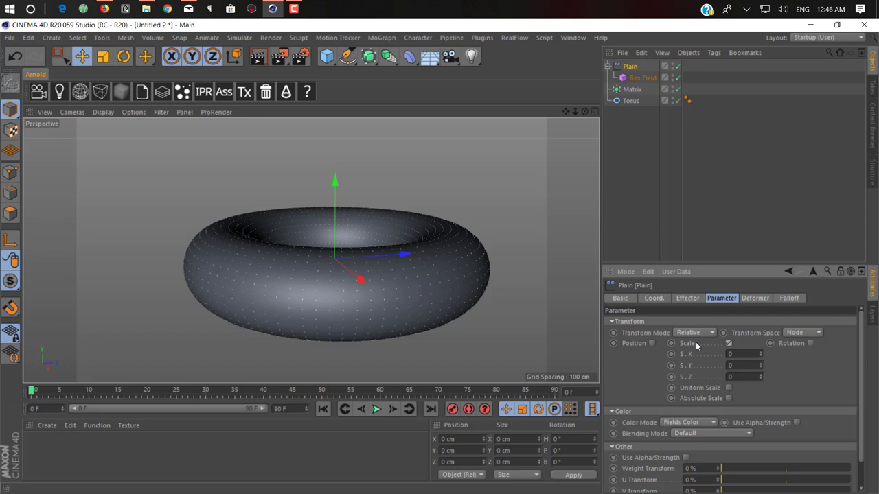
{"action": "left_click", "coordinate": [753, 357]}
{"action": "type", "text": "10"}
{"action": "key", "text": "Tab"}
{"action": "type", "text": "10"}
{"action": "key", "text": "Tab"}
{"action": "type", "text": "10"}
{"action": "key", "text": "Tab"}
Move the Box Field along the torus's outer surface to about X 265 cm, Y 46 cm and Z 57 cm.
{"action": "left_click", "coordinate": [642, 78]}
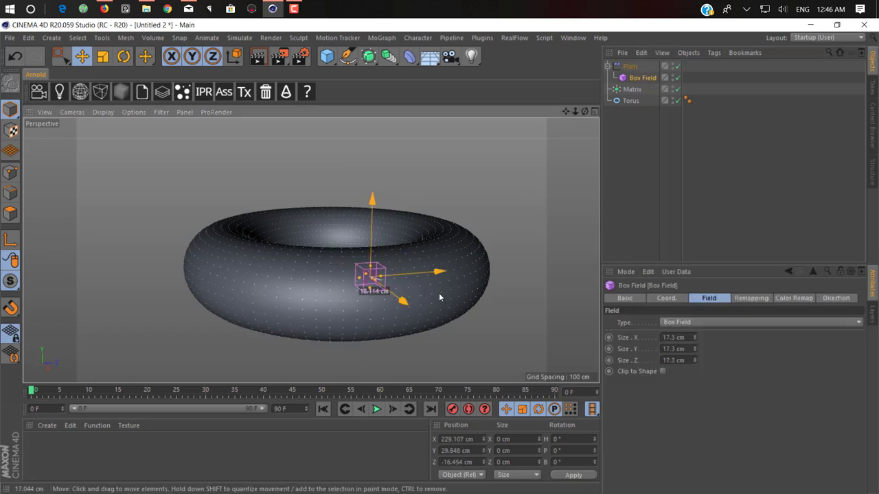
{"action": "left_click_drag", "start_coordinate": [460, 302], "coordinate": [492, 338]}
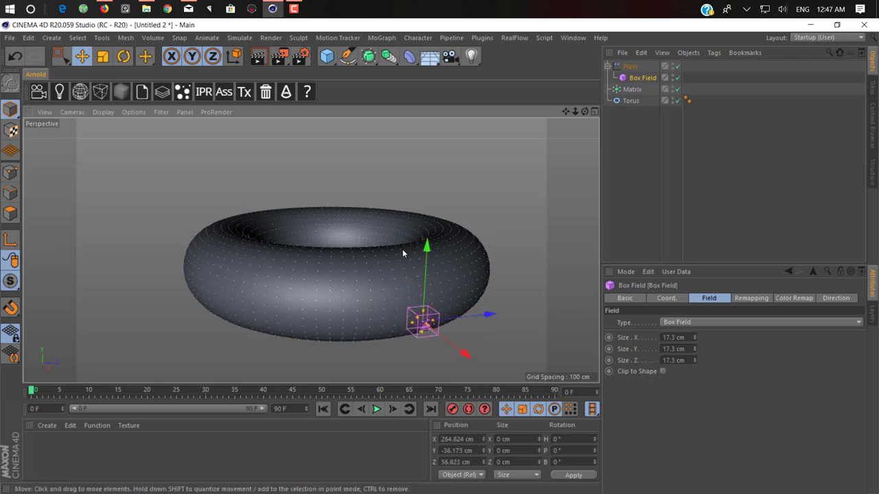
{"action": "left_click_drag", "start_coordinate": [426, 256], "coordinate": [415, 196]}
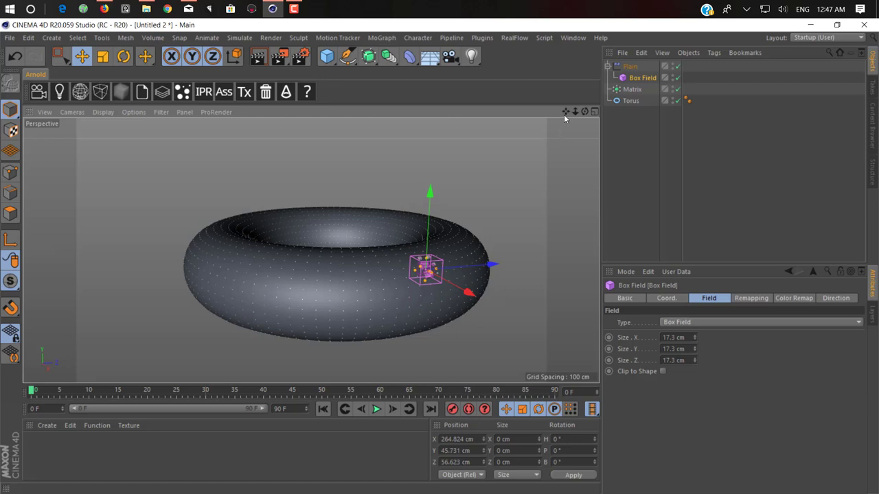
{"action": "left_click_drag", "start_coordinate": [564, 114], "coordinate": [455, 2]}
{"action": "left_click_drag", "start_coordinate": [584, 113], "coordinate": [518, 128]}
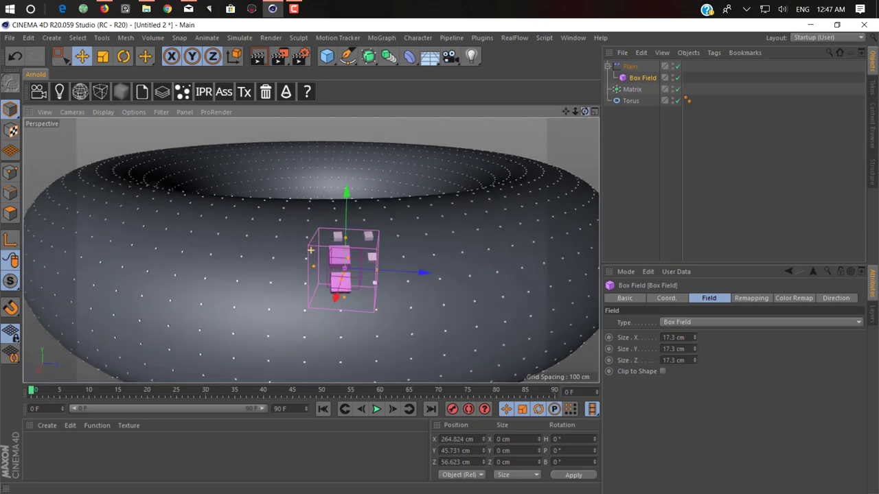
Add a Freeze modifier layer above the Box Field in the Plain effector's falloff.
{"action": "left_click", "coordinate": [630, 66]}
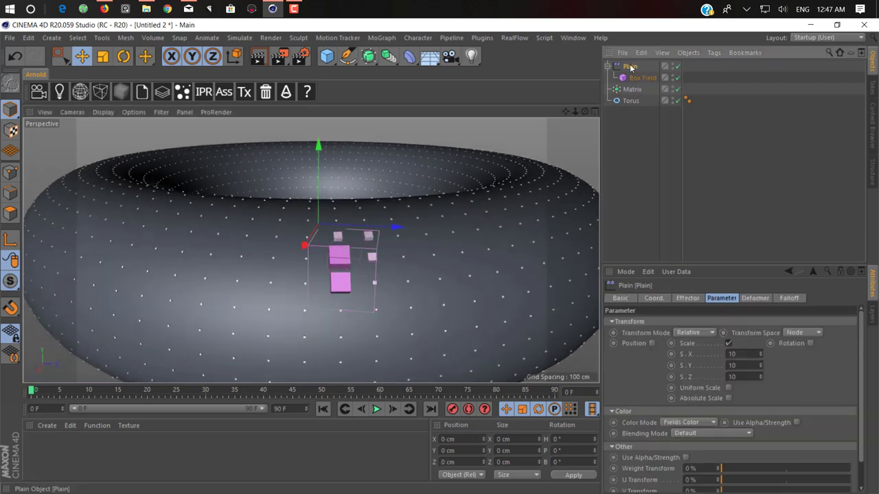
{"action": "left_click", "coordinate": [782, 298]}
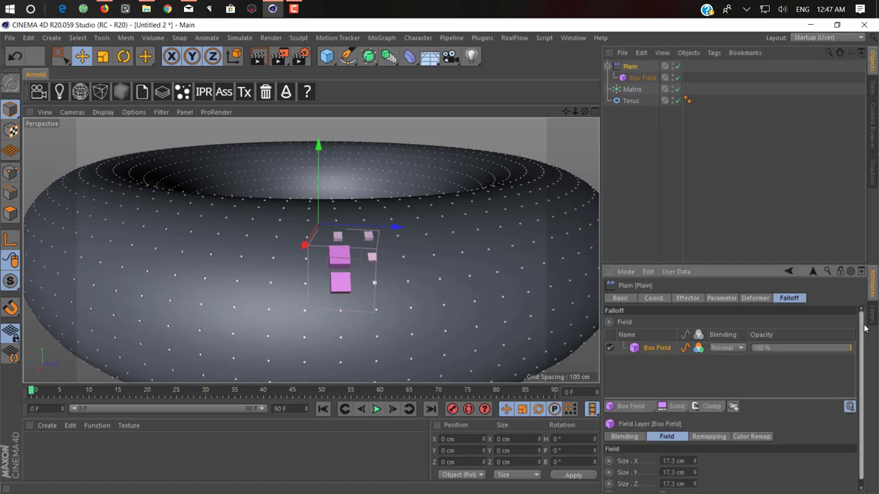
{"action": "left_click_drag", "start_coordinate": [863, 326], "coordinate": [876, 395]}
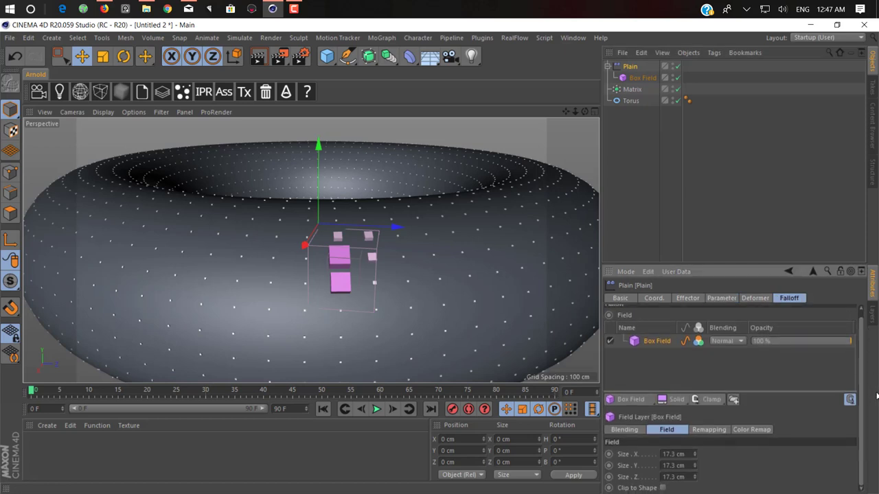
{"action": "left_click", "coordinate": [631, 403]}
{"action": "left_click", "coordinate": [774, 366]}
{"action": "left_click", "coordinate": [711, 404]}
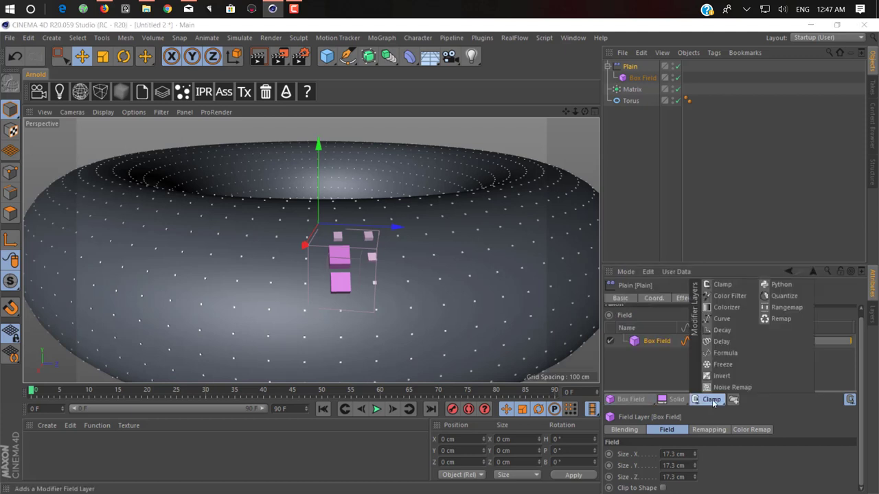
{"action": "left_click", "coordinate": [726, 368]}
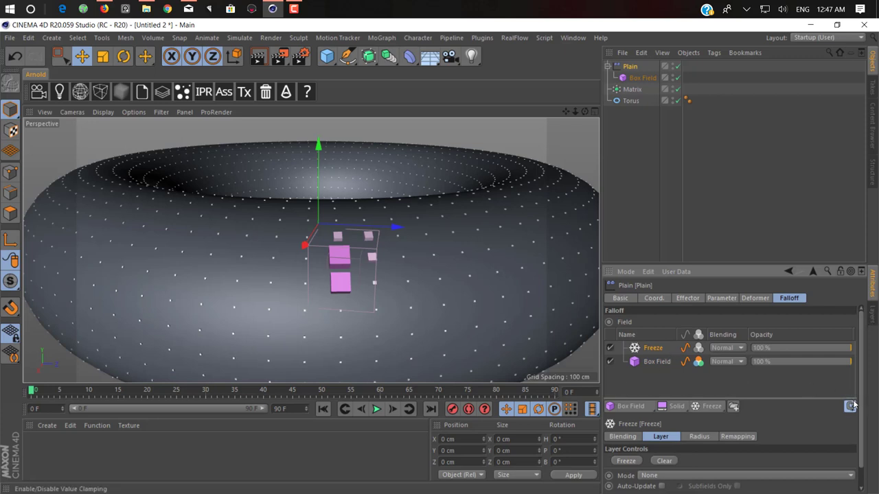
Set the Freeze layer's mode to Grow, preview the animation and return to frame 0.
{"action": "left_click_drag", "start_coordinate": [861, 403], "coordinate": [863, 446]}
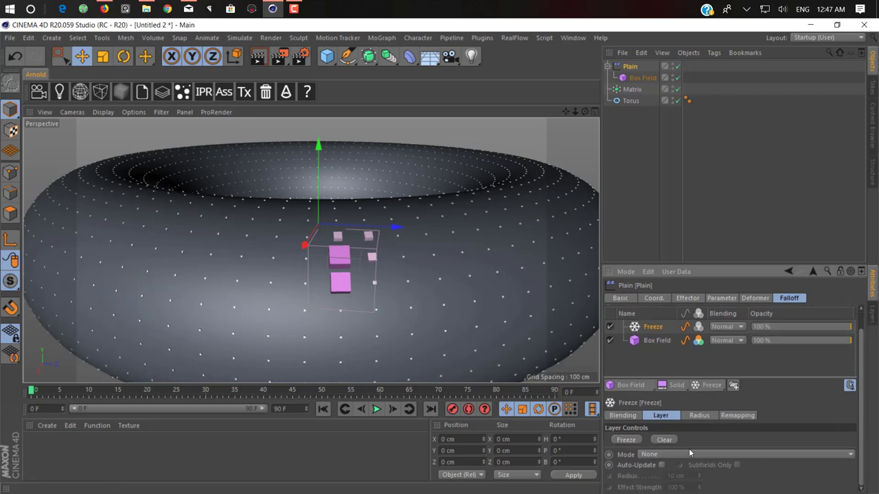
{"action": "left_click", "coordinate": [641, 455]}
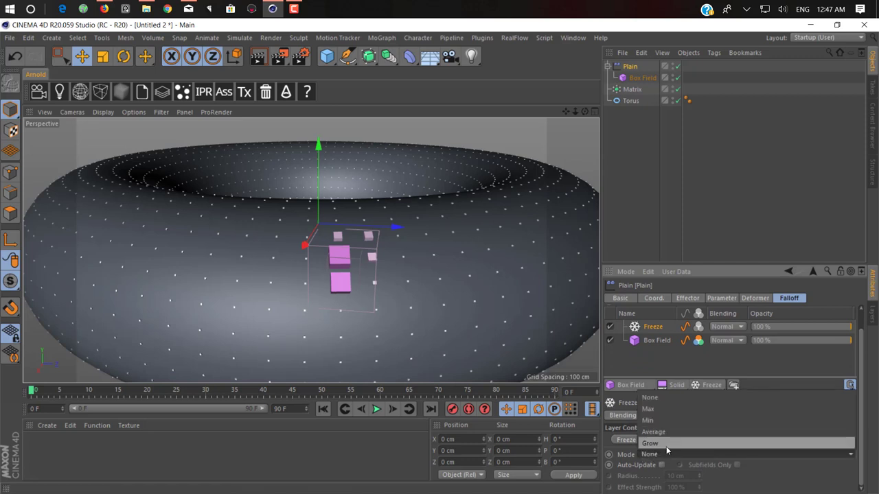
{"action": "left_click", "coordinate": [666, 446]}
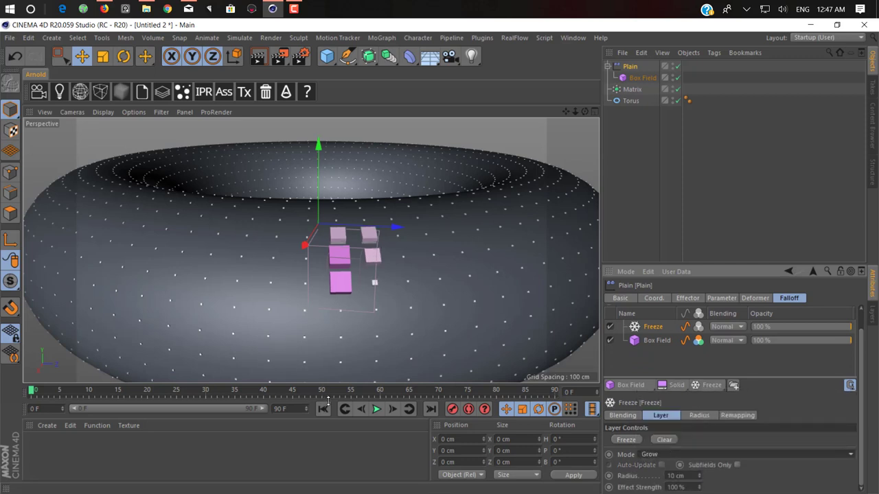
{"action": "left_click", "coordinate": [377, 409]}
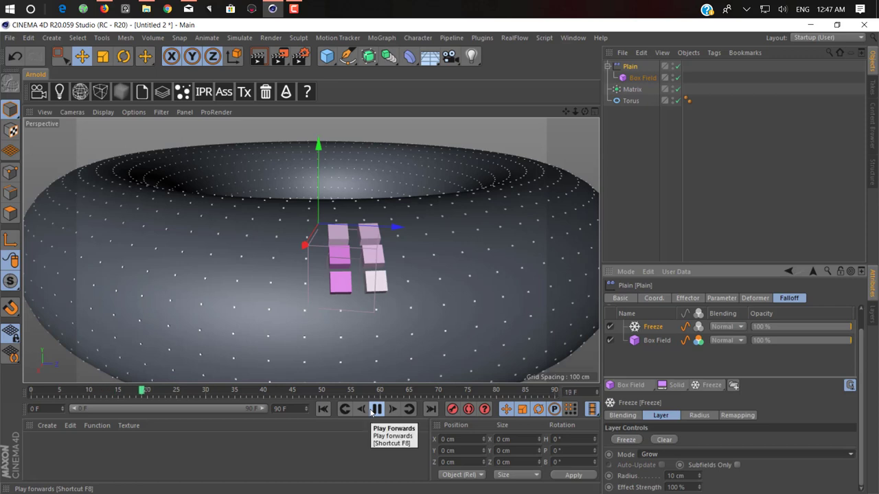
{"action": "left_click", "coordinate": [376, 410]}
{"action": "left_click", "coordinate": [322, 409]}
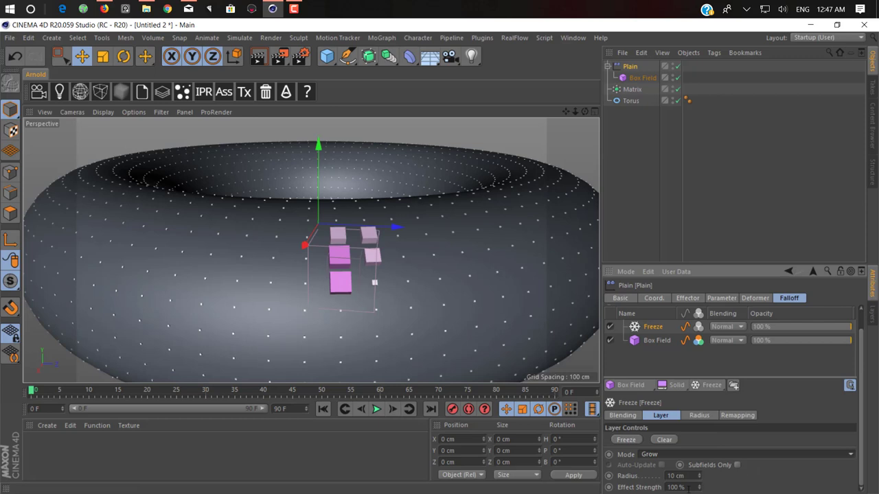
Set the Freeze layer's Radius to 30 cm and play the animation to preview the spread.
{"action": "double_click", "coordinate": [684, 475]}
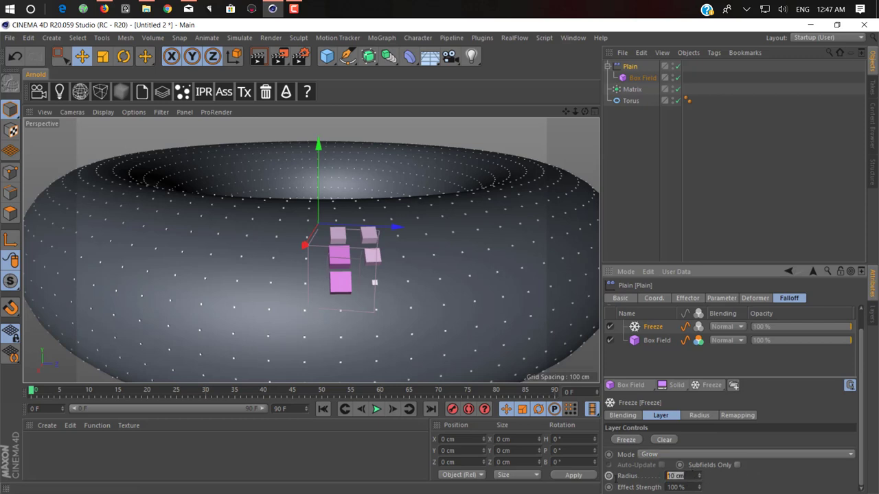
{"action": "type", "text": "30"}
{"action": "key", "text": "Return"}
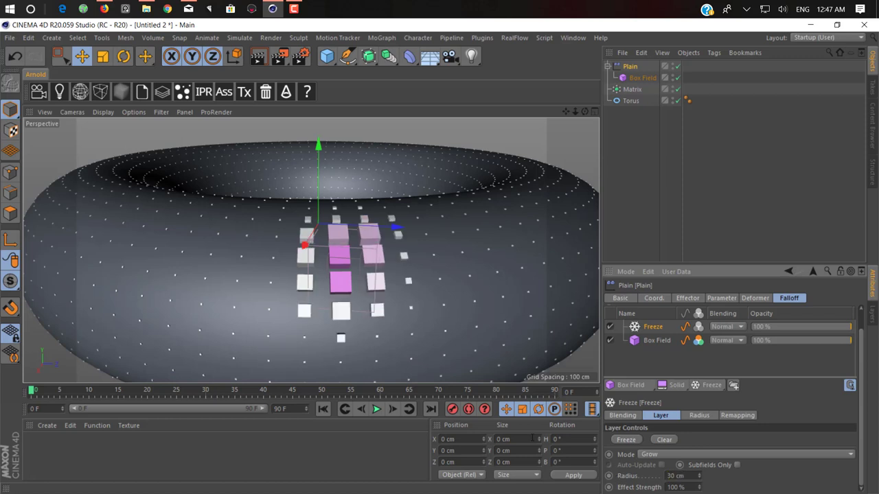
{"action": "left_click", "coordinate": [376, 409]}
{"action": "left_click", "coordinate": [376, 409]}
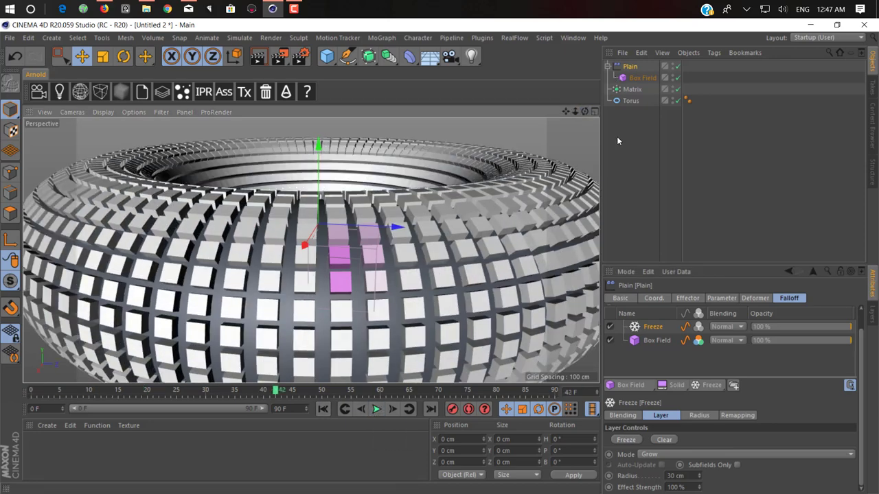
Frame the whole torus from an elevated angle, replay the growth from the first frame and rewind to frame 0.
{"action": "left_click_drag", "start_coordinate": [585, 112], "coordinate": [622, 136]}
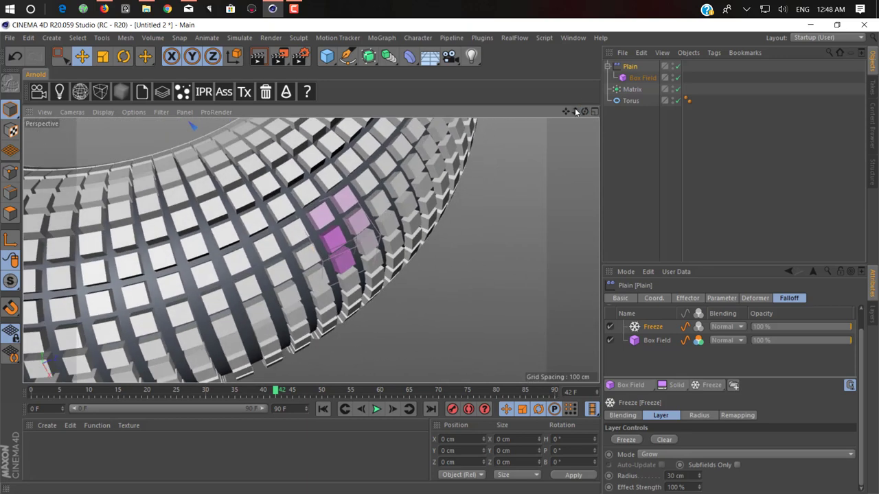
{"action": "left_click_drag", "start_coordinate": [576, 112], "coordinate": [557, 127]}
{"action": "mouse_move", "coordinate": [565, 112]}
{"action": "right_mouse_down"}
{"action": "mouse_move", "coordinate": [601, 112]}
{"action": "mouse_move", "coordinate": [539, 112]}
{"action": "mouse_move", "coordinate": [564, 112]}
{"action": "right_mouse_up"}
{"action": "left_click_drag", "start_coordinate": [565, 112], "coordinate": [624, 112]}
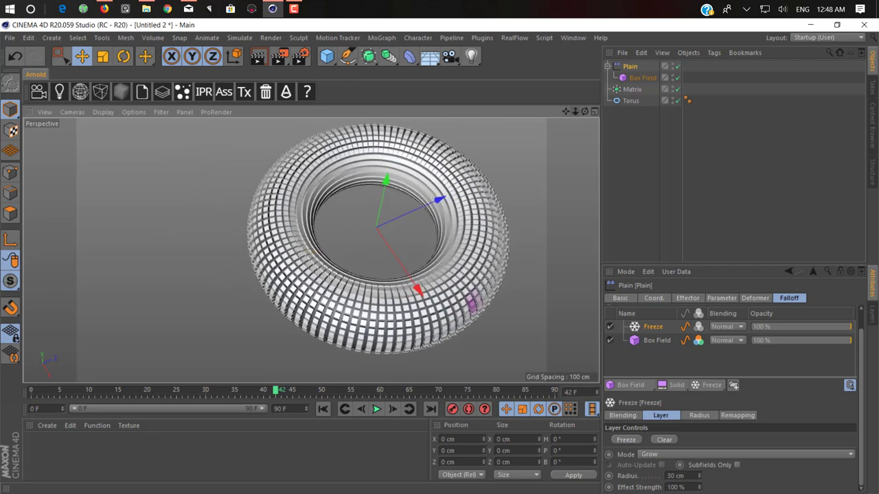
{"action": "left_click_drag", "start_coordinate": [566, 112], "coordinate": [502, 119]}
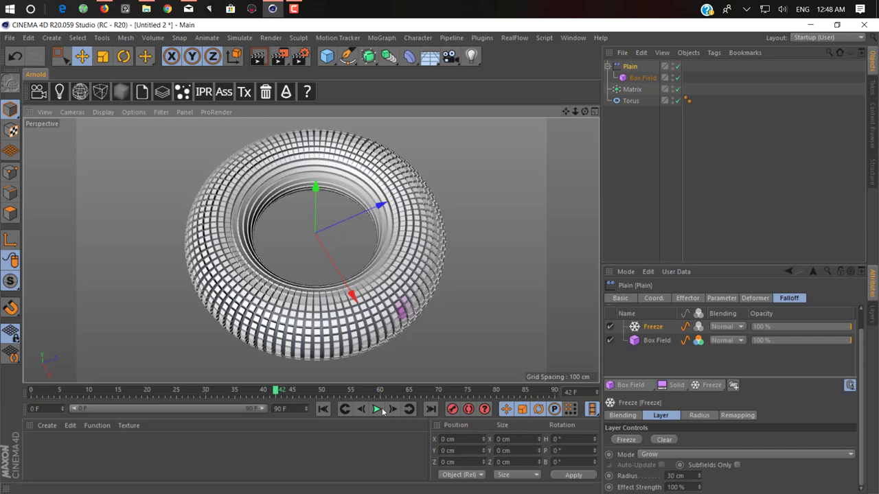
{"action": "left_click", "coordinate": [323, 409]}
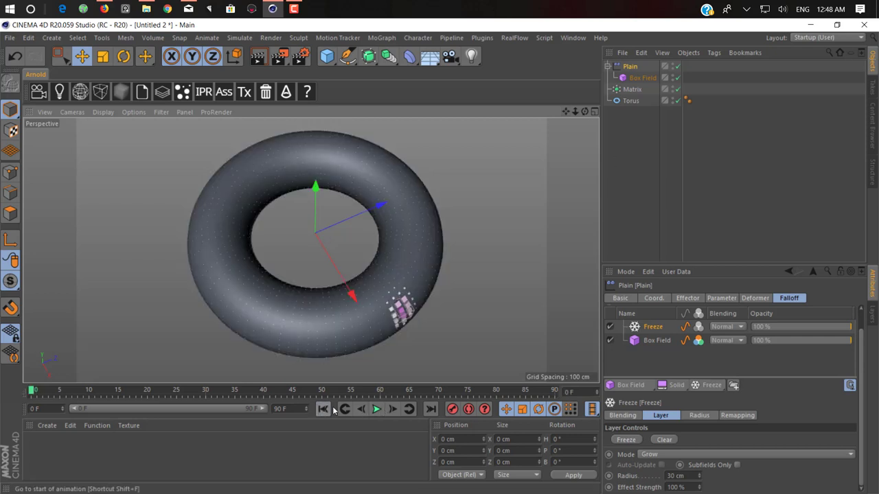
{"action": "left_click", "coordinate": [377, 409]}
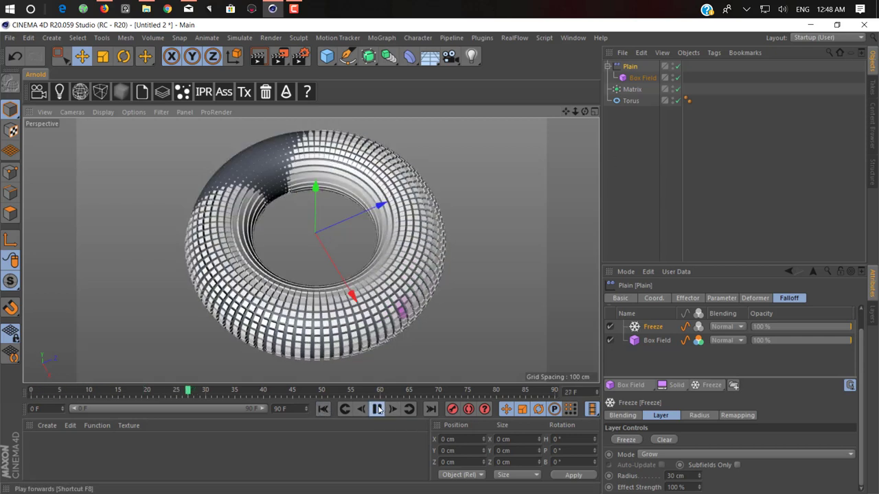
{"action": "left_click", "coordinate": [320, 410]}
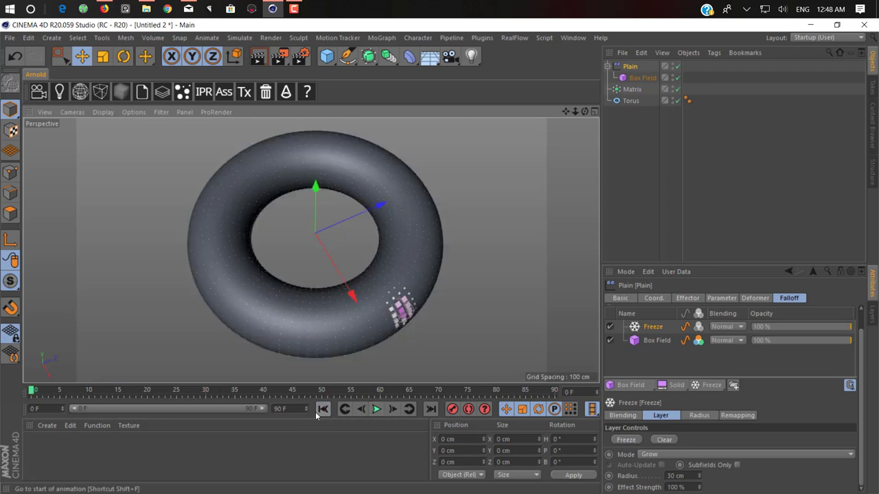
Add a Random Field to the Freeze layer's Radius subfields.
{"action": "left_click", "coordinate": [706, 416]}
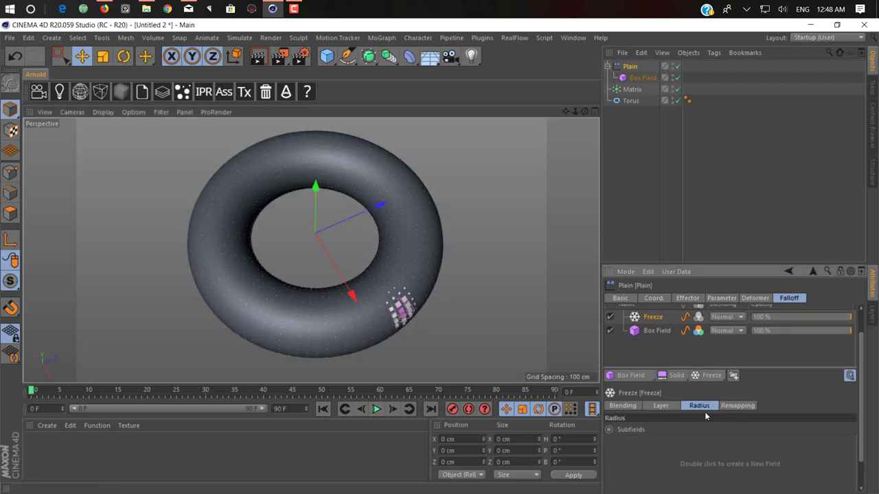
{"action": "right_click", "coordinate": [861, 361]}
{"action": "left_click", "coordinate": [630, 438]}
{"action": "scroll", "coordinate": [862, 385], "scroll_direction": "down", "scroll_amount": 2}
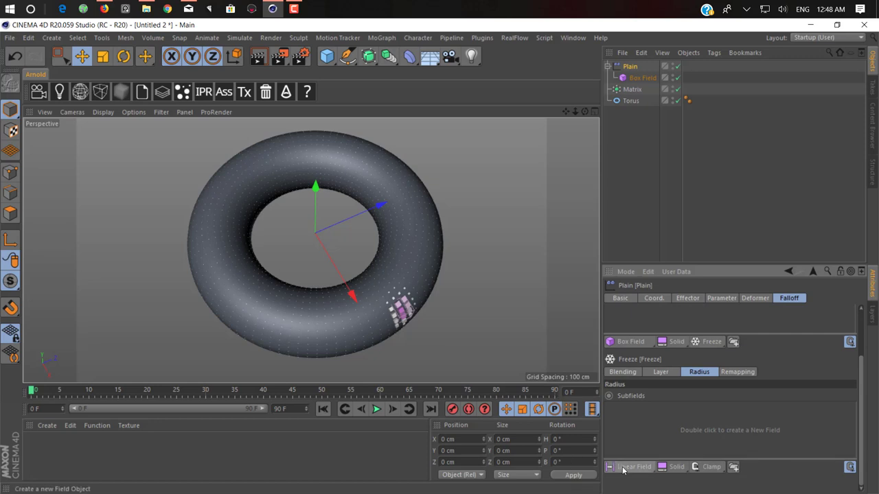
{"action": "left_click", "coordinate": [621, 467]}
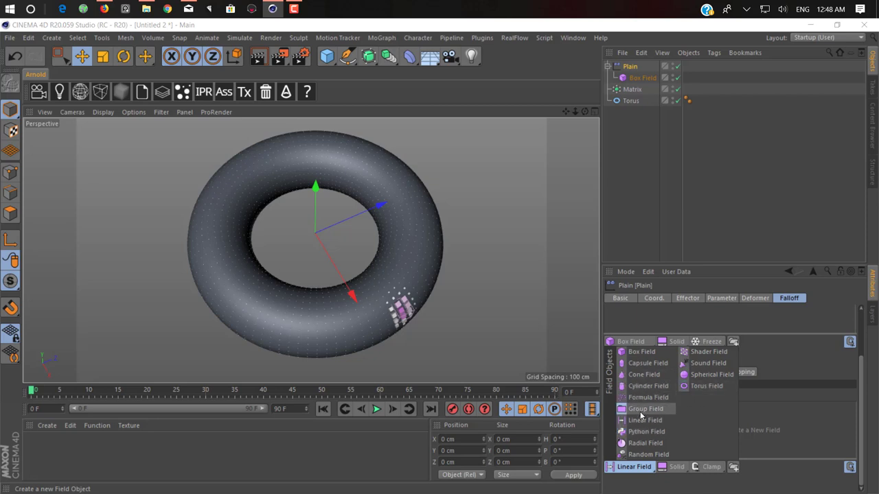
{"action": "left_click", "coordinate": [645, 454]}
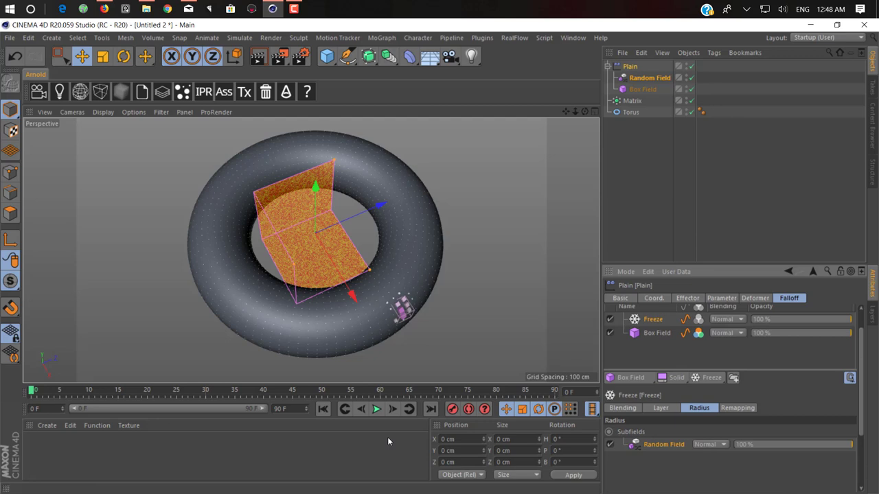
Enlarge the attribute area and set the Random Field's Random Mode to Noise in the Freeze layer's Radius subfields.
{"action": "left_click", "coordinate": [658, 408]}
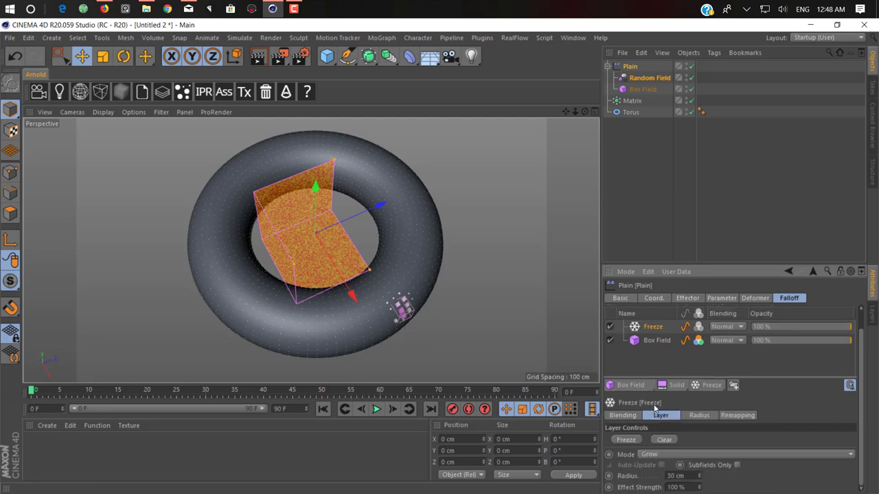
{"action": "left_click", "coordinate": [697, 416]}
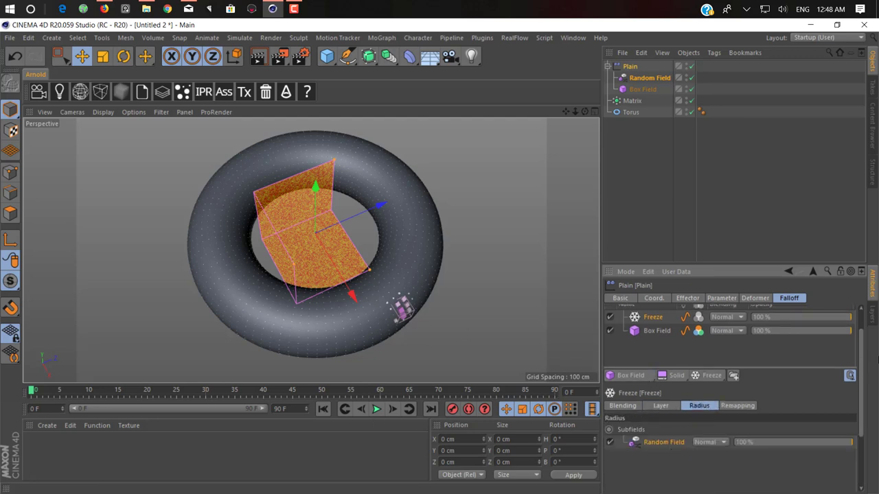
{"action": "scroll", "coordinate": [866, 372], "scroll_direction": "down", "scroll_amount": 1}
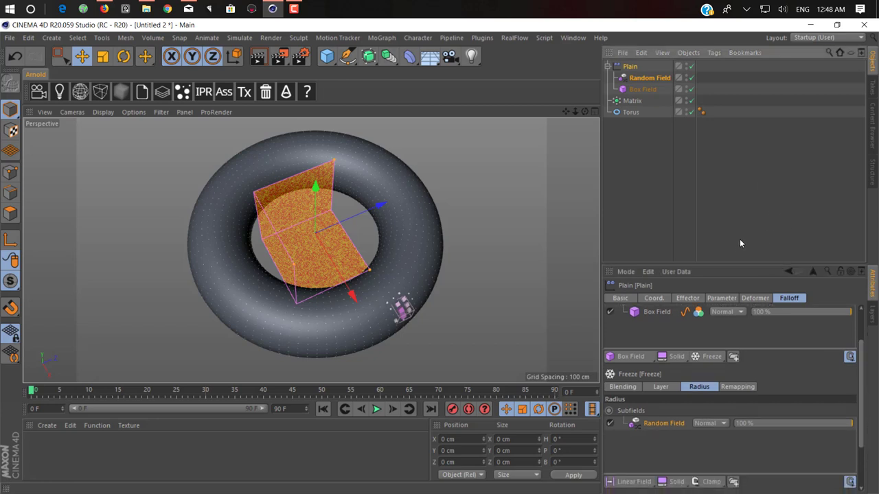
{"action": "left_click_drag", "start_coordinate": [739, 265], "coordinate": [743, 155]}
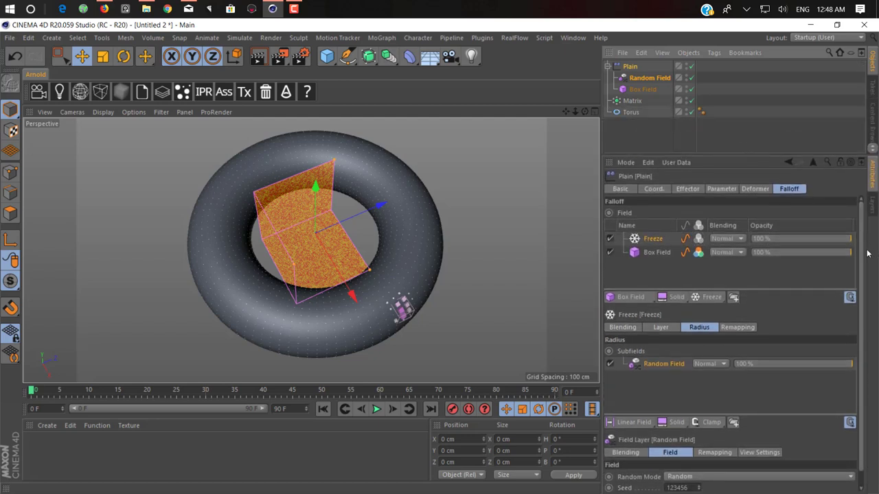
{"action": "scroll", "coordinate": [864, 252], "scroll_direction": "down", "scroll_amount": 1}
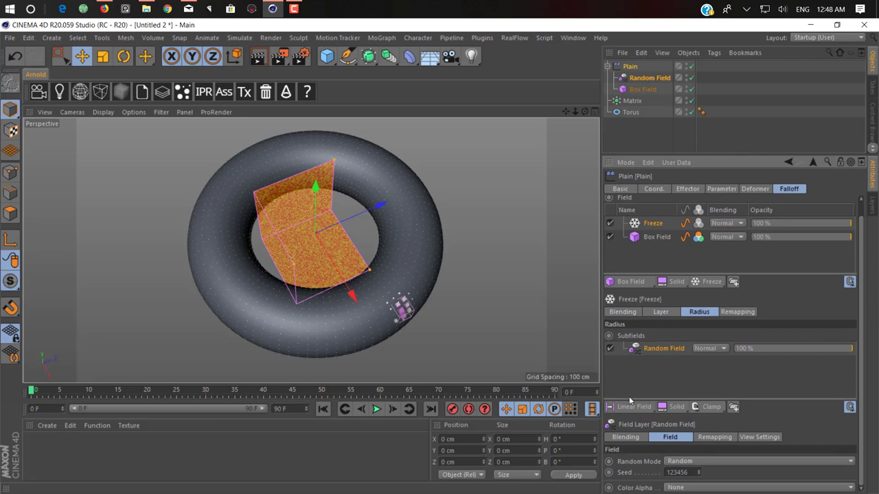
{"action": "left_click", "coordinate": [694, 463]}
{"action": "left_click", "coordinate": [708, 449]}
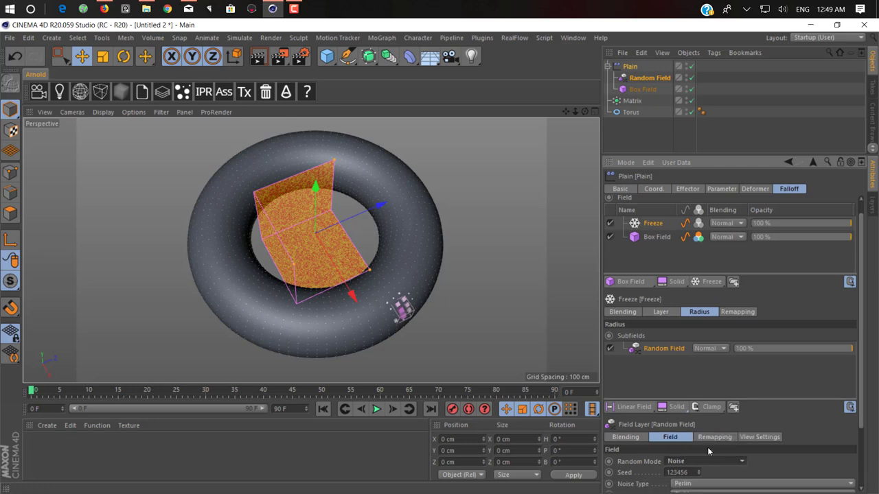
Raise the Random Field's noise Scale to about 459% and play the animation to preview the irregular spread.
{"action": "scroll", "coordinate": [863, 409], "scroll_direction": "down", "scroll_amount": 3}
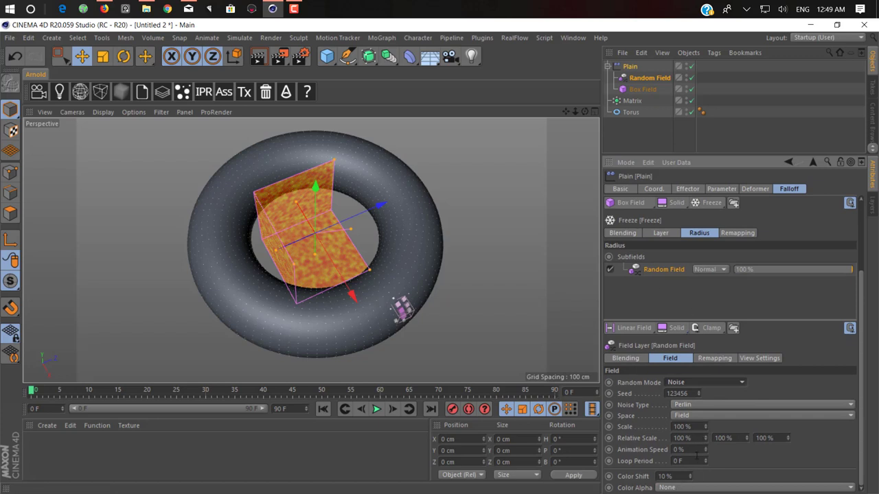
{"action": "left_click_drag", "start_coordinate": [705, 426], "coordinate": [705, 371]}
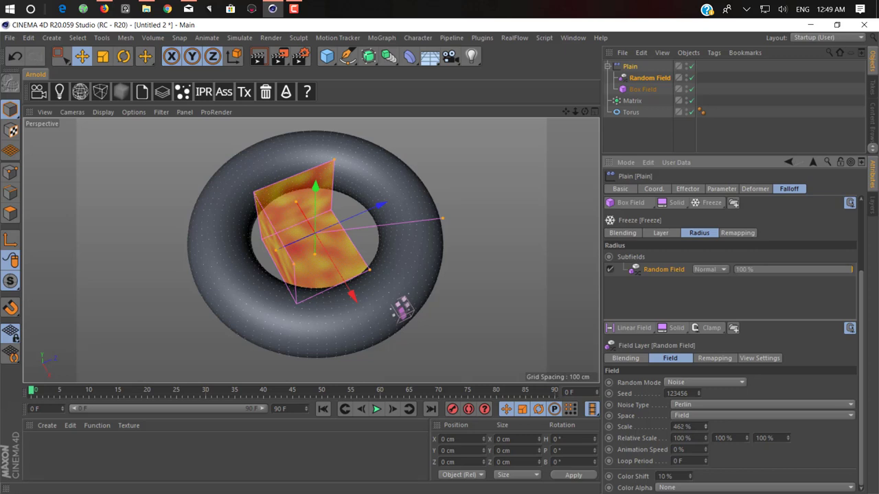
{"action": "left_click", "coordinate": [377, 409]}
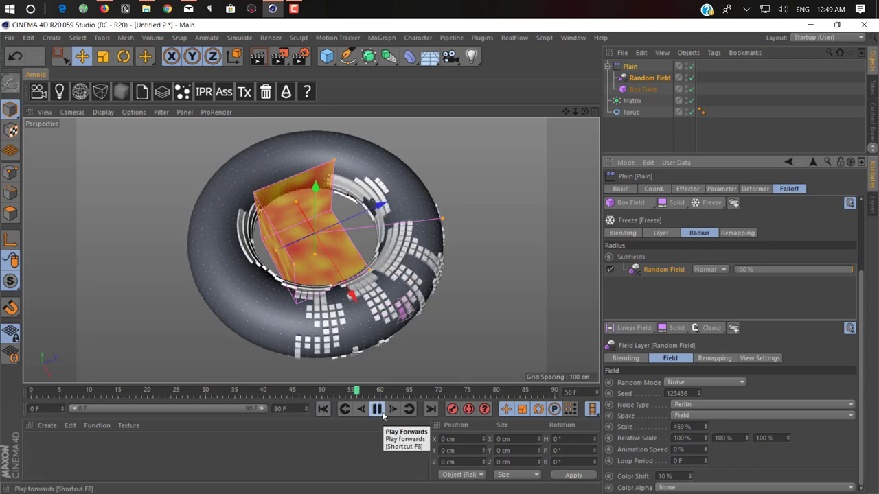
{"action": "left_click", "coordinate": [377, 410]}
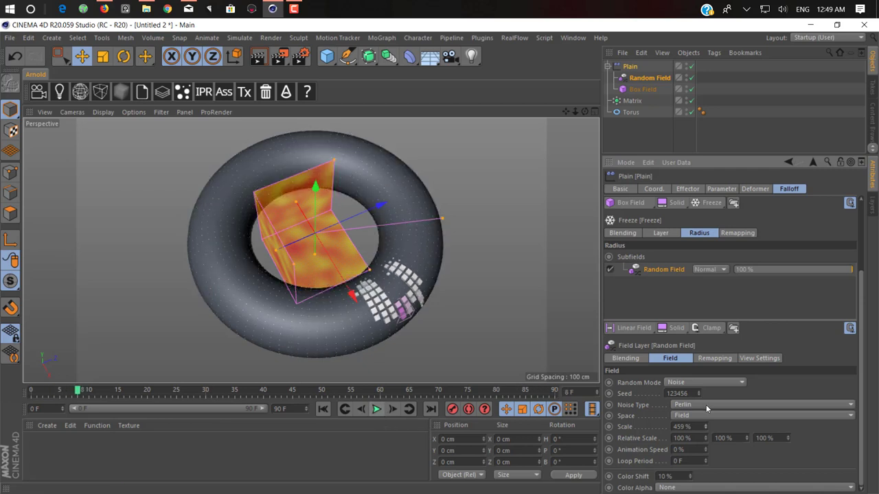
Set the Freeze layer's Radius to 50 cm in its layer controls.
{"action": "left_click", "coordinate": [658, 233]}
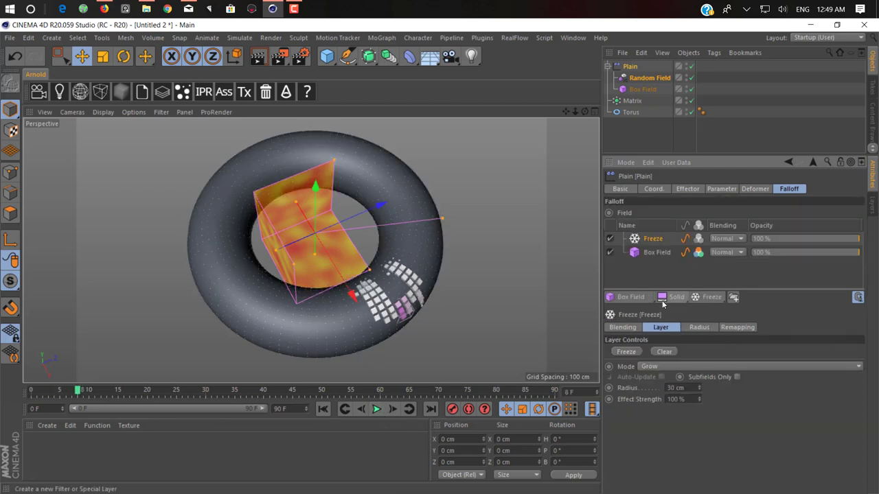
{"action": "left_click", "coordinate": [688, 386]}
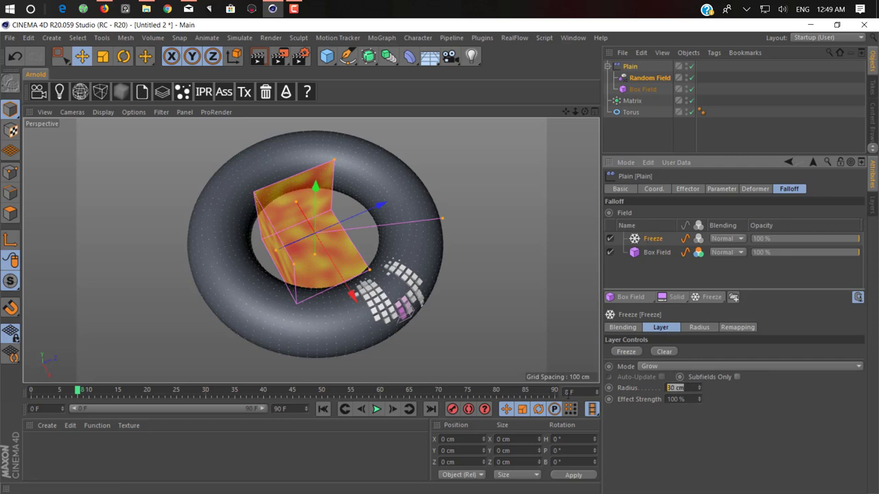
{"action": "type", "text": "50"}
{"action": "key", "text": "Return"}
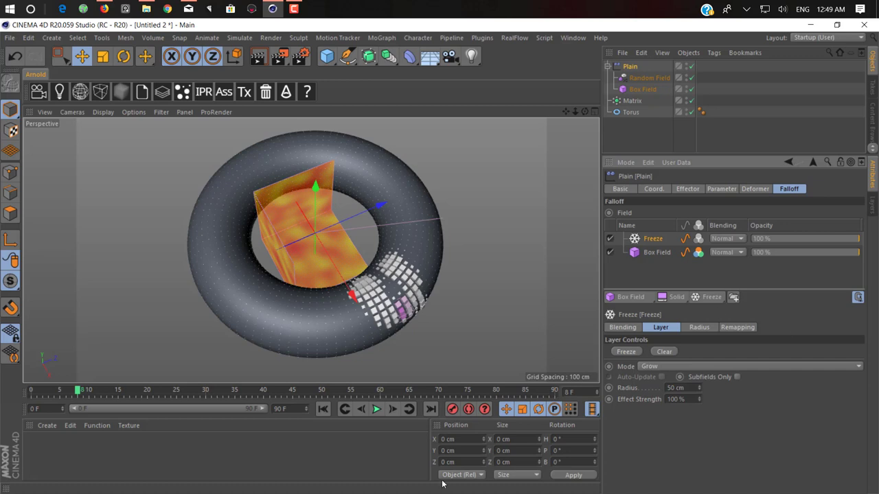
Play the animation from the first frame to preview the spread over the torus with the current Freeze radius.
{"action": "left_click", "coordinate": [323, 409]}
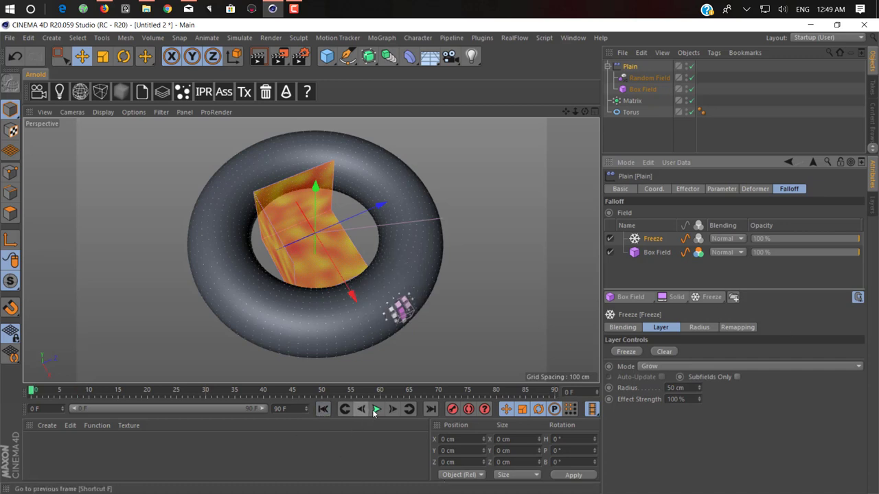
{"action": "left_click", "coordinate": [377, 409]}
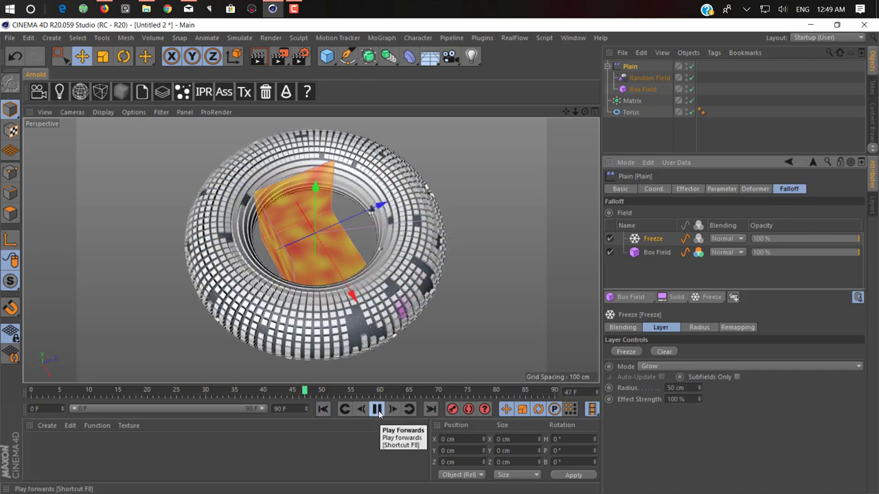
{"action": "left_click", "coordinate": [377, 409]}
Set the Freeze layer's Radius to 40 cm and play the animation from the start to preview the spread.
{"action": "left_click_drag", "start_coordinate": [685, 389], "coordinate": [578, 399]}
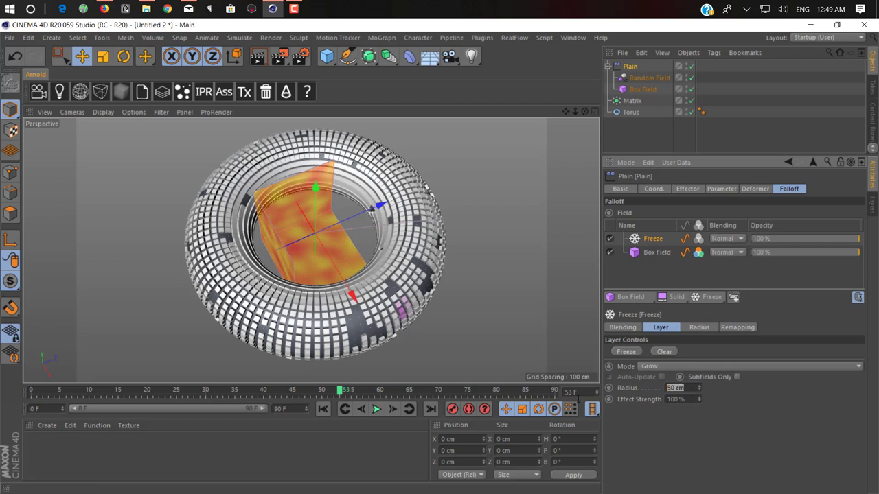
{"action": "type", "text": "30"}
{"action": "left_click", "coordinate": [323, 410]}
{"action": "left_click", "coordinate": [377, 409]}
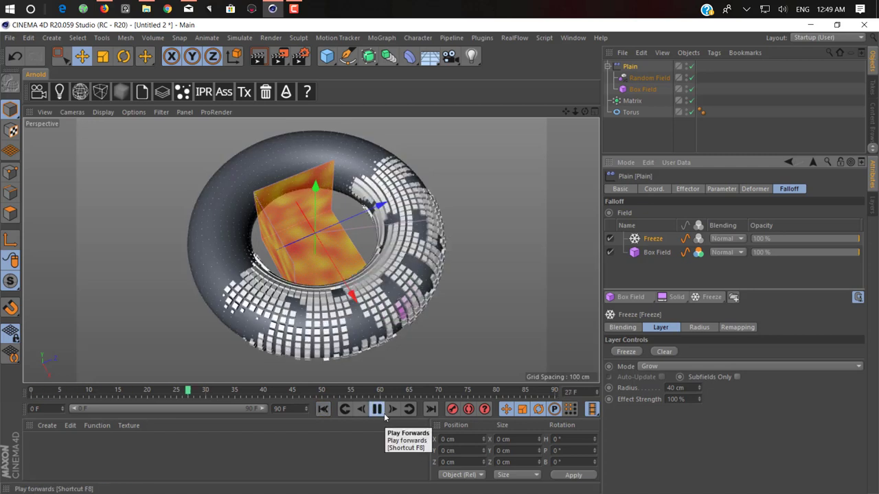
{"action": "left_click", "coordinate": [379, 414]}
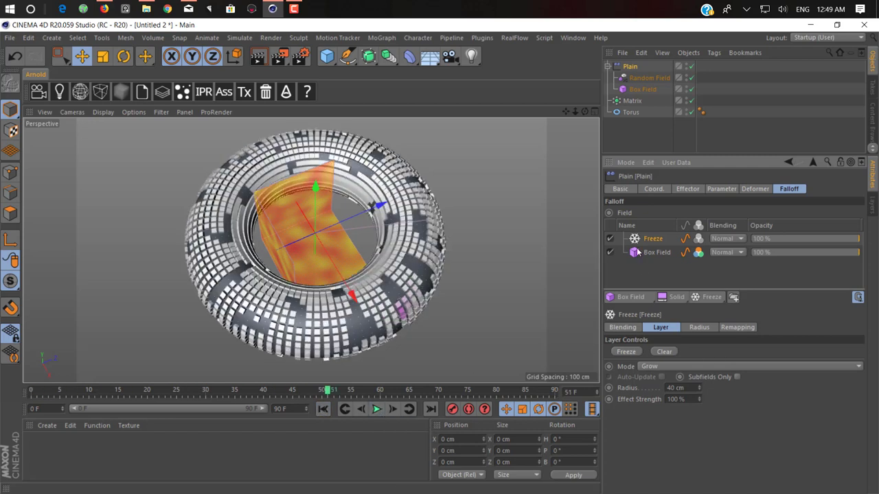
Add a Delay modifier layer above Freeze in the Plain effector's falloff and preview the animation from the start.
{"action": "left_click", "coordinate": [730, 296]}
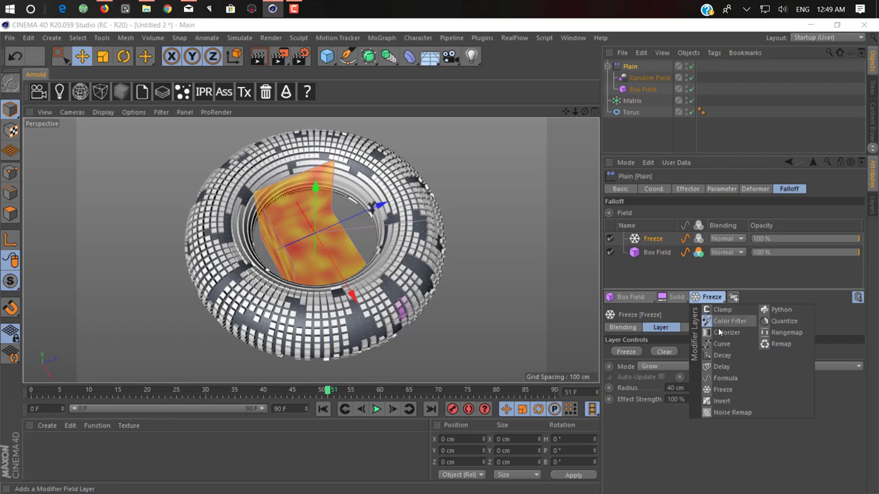
{"action": "left_click", "coordinate": [721, 366]}
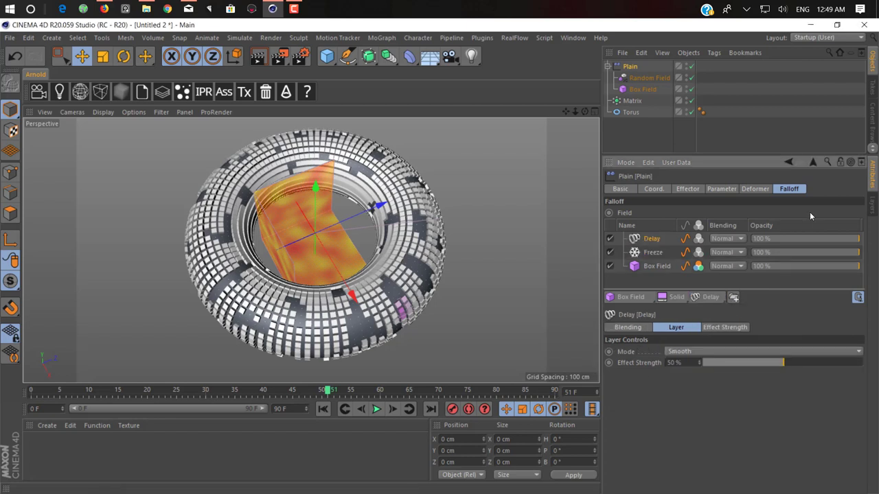
{"action": "left_click", "coordinate": [323, 409]}
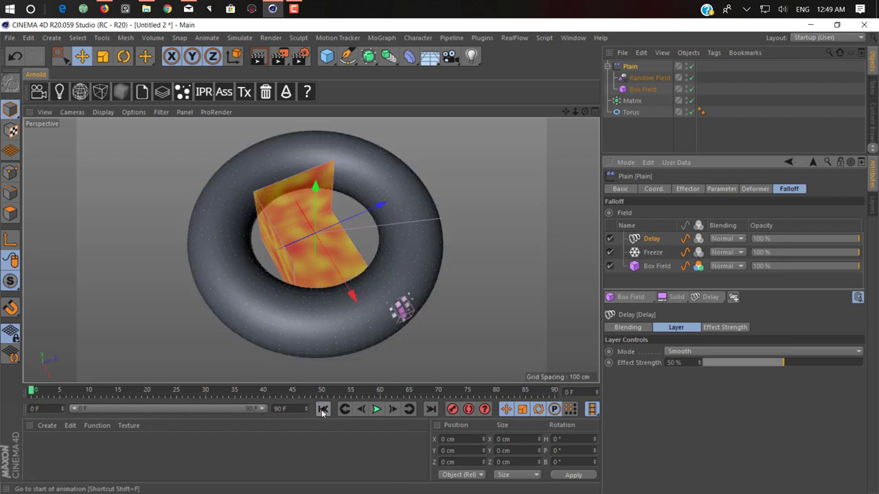
{"action": "left_click", "coordinate": [375, 416]}
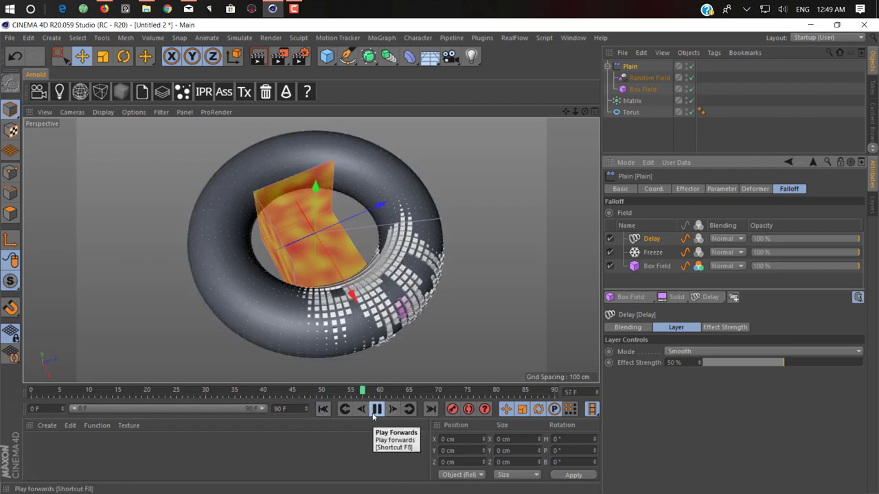
{"action": "left_click", "coordinate": [376, 411]}
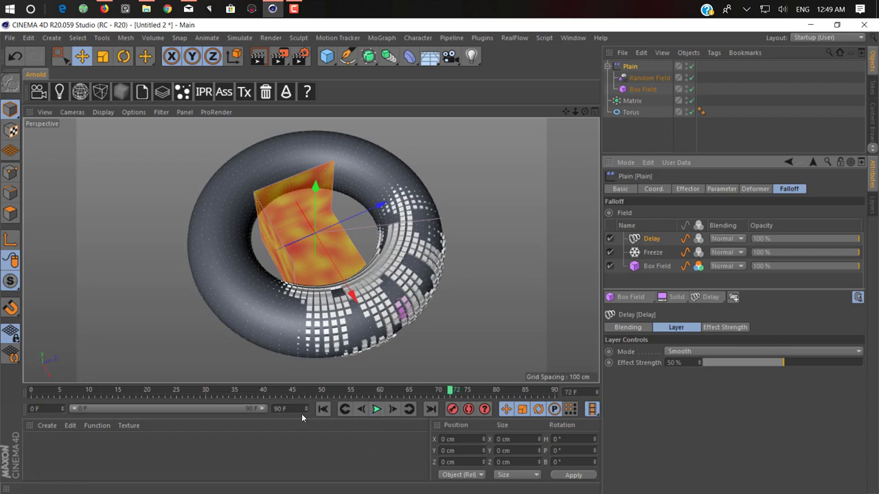
Extend the project's end frame to 300 F and play the animation from the start.
{"action": "left_click_drag", "start_coordinate": [299, 409], "coordinate": [132, 405]}
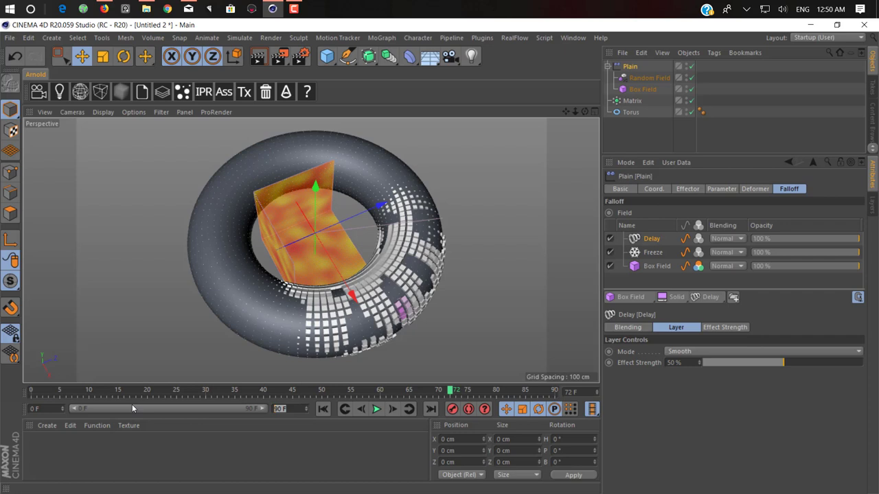
{"action": "type", "text": "300"}
{"action": "key", "text": "Return"}
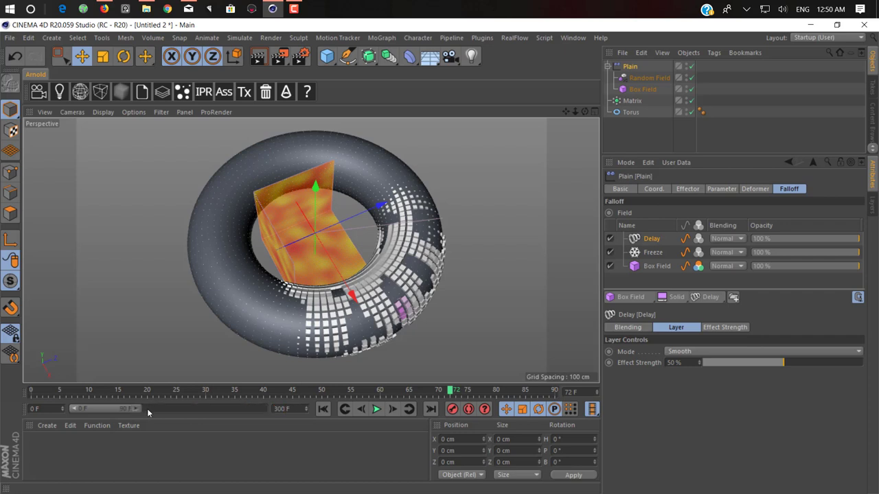
{"action": "left_click", "coordinate": [323, 409]}
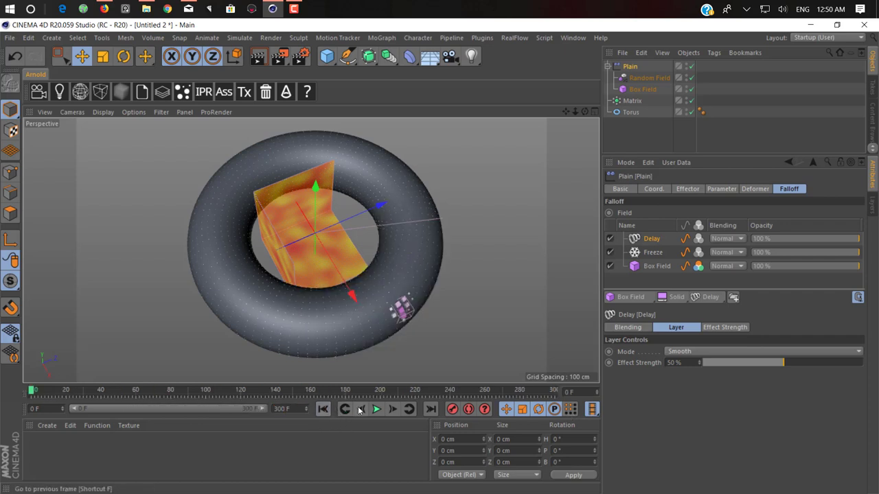
{"action": "left_click", "coordinate": [376, 410]}
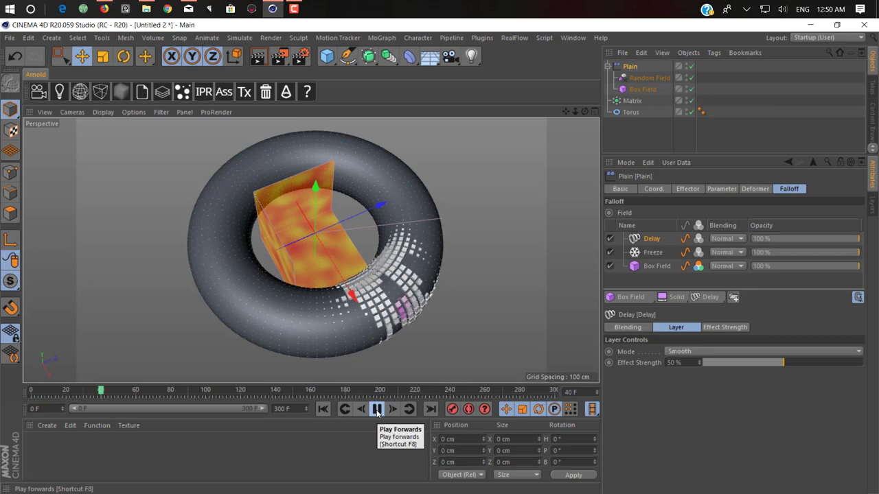
{"action": "left_click", "coordinate": [377, 410]}
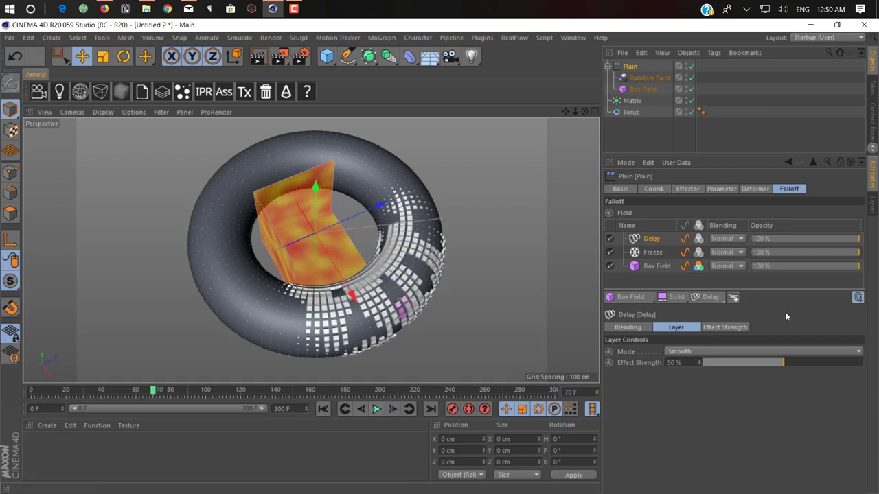
Set the Delay layer's Mode to Spring and play the animation from the start to preview the motion.
{"action": "left_click", "coordinate": [718, 353]}
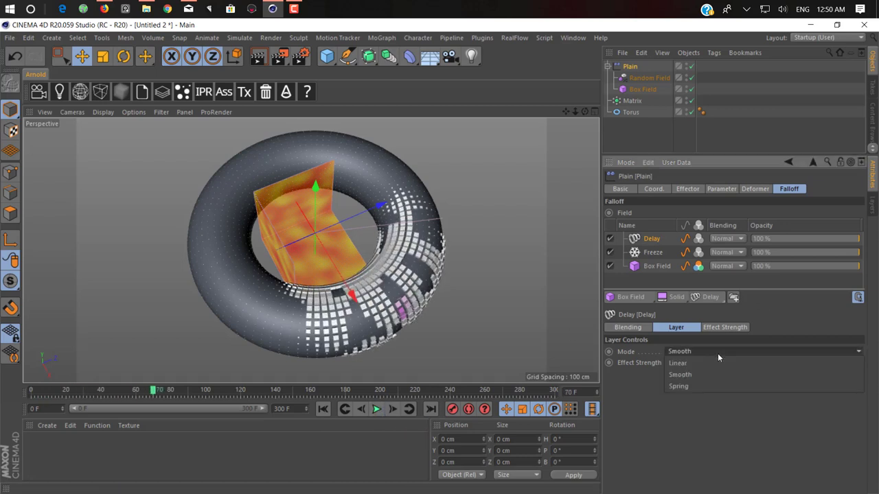
{"action": "left_click", "coordinate": [690, 387]}
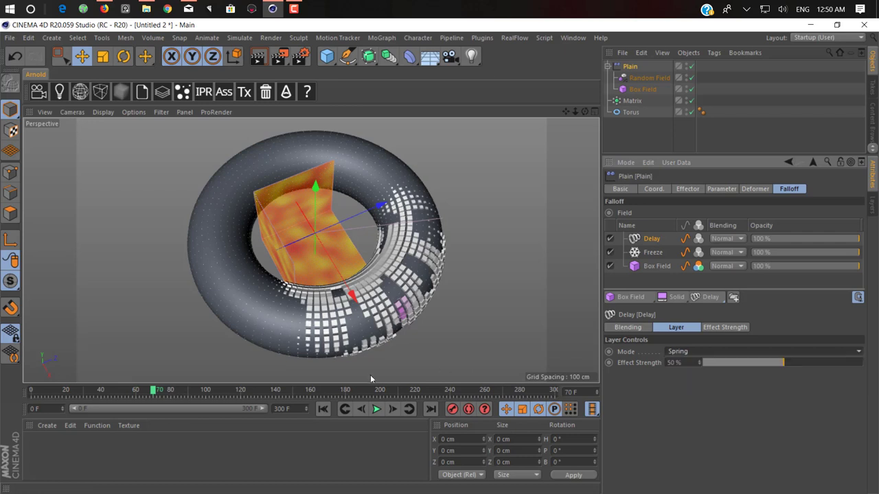
{"action": "left_click", "coordinate": [324, 411]}
{"action": "left_click", "coordinate": [376, 409]}
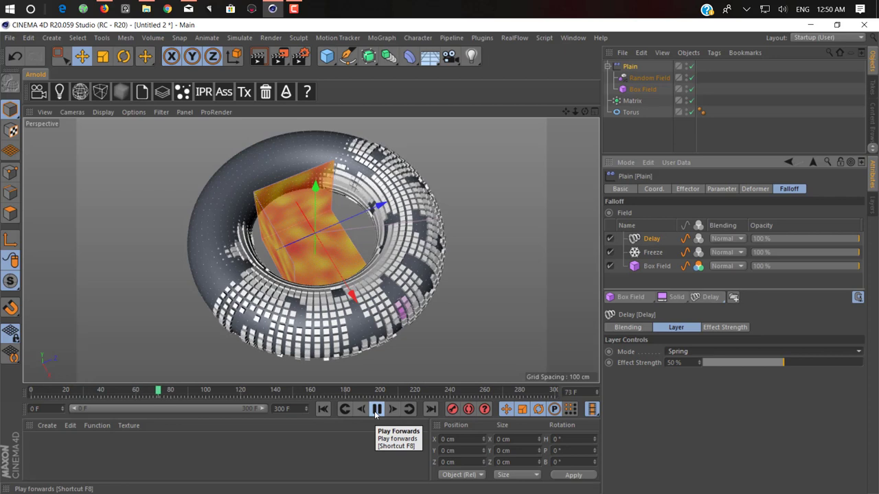
{"action": "left_click", "coordinate": [376, 410]}
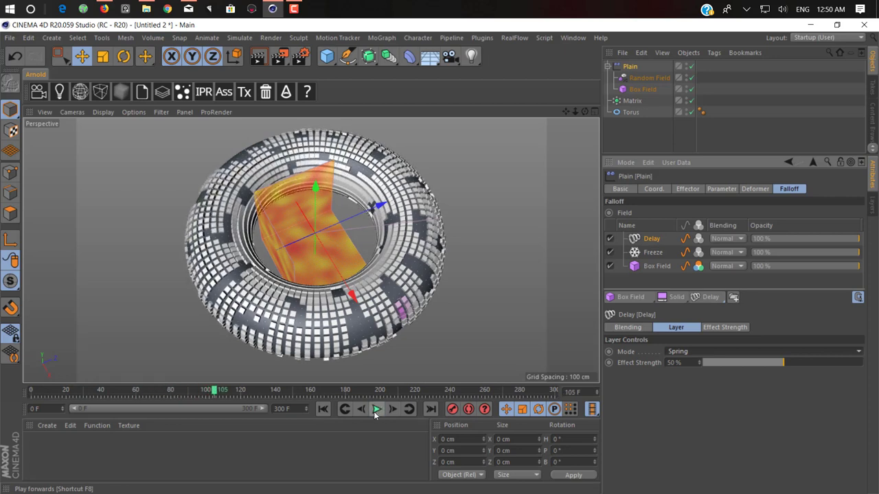
Open the Mode options of the Delay layer.
{"action": "left_click", "coordinate": [710, 351]}
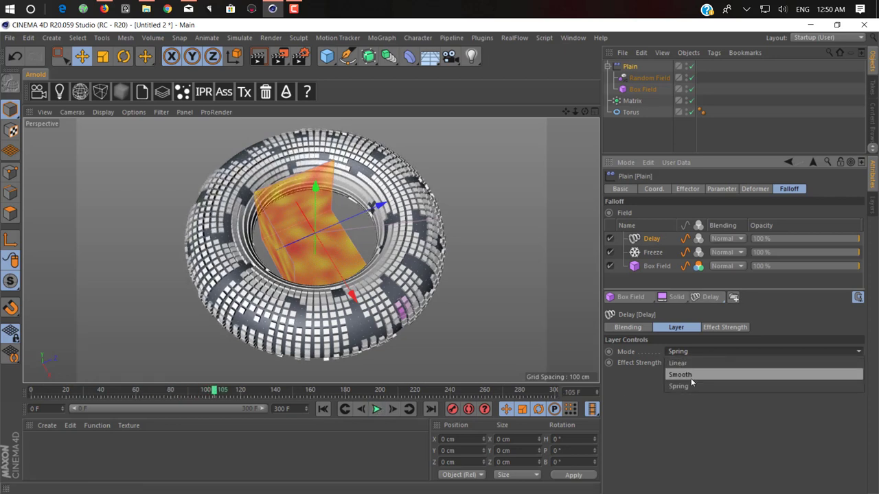